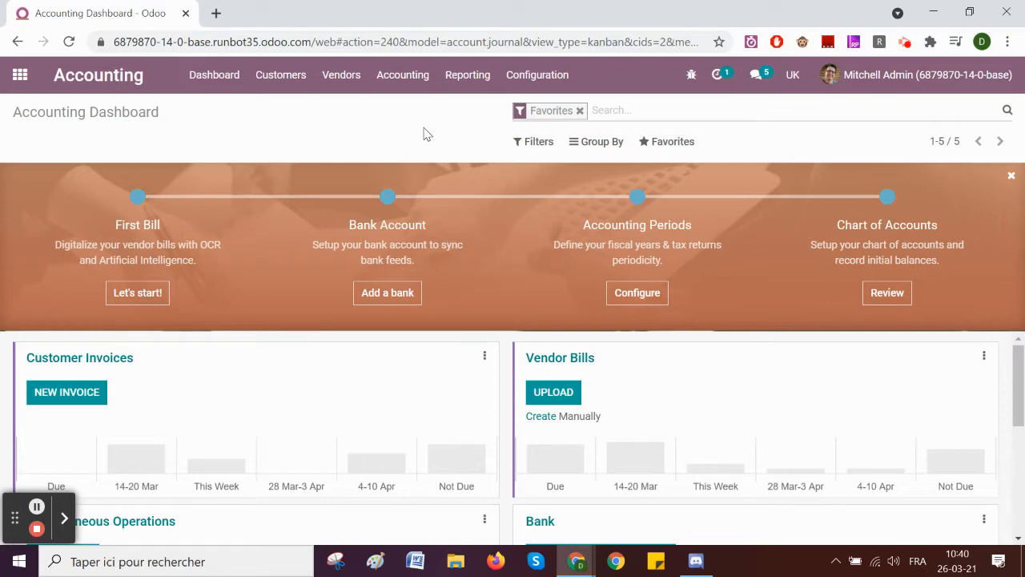
- Open the Accounting Periods configuration to view the fiscal year and tax return options, and close it without applying
mouse_move(120, 457)
click(638, 293)
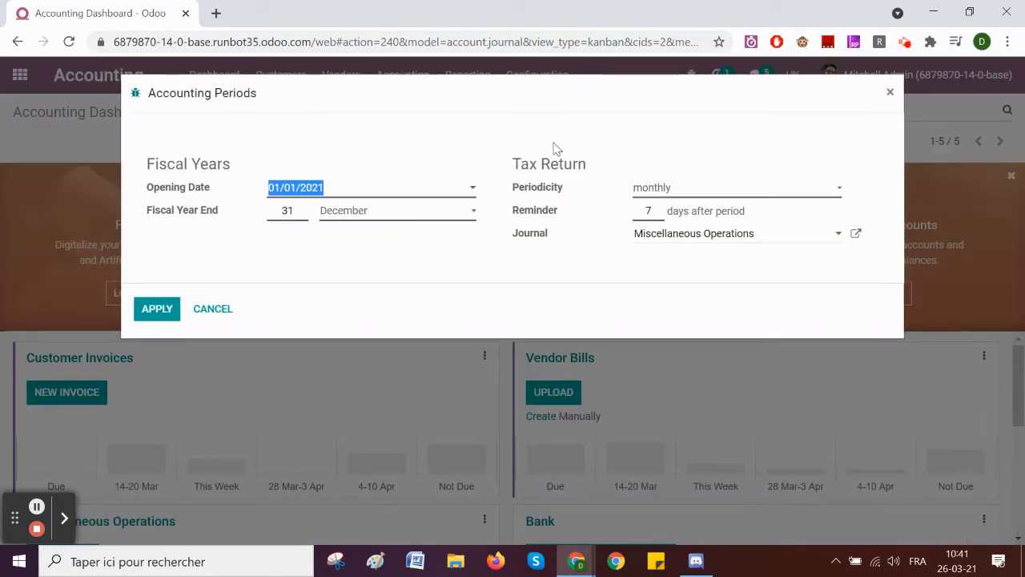
click(890, 92)
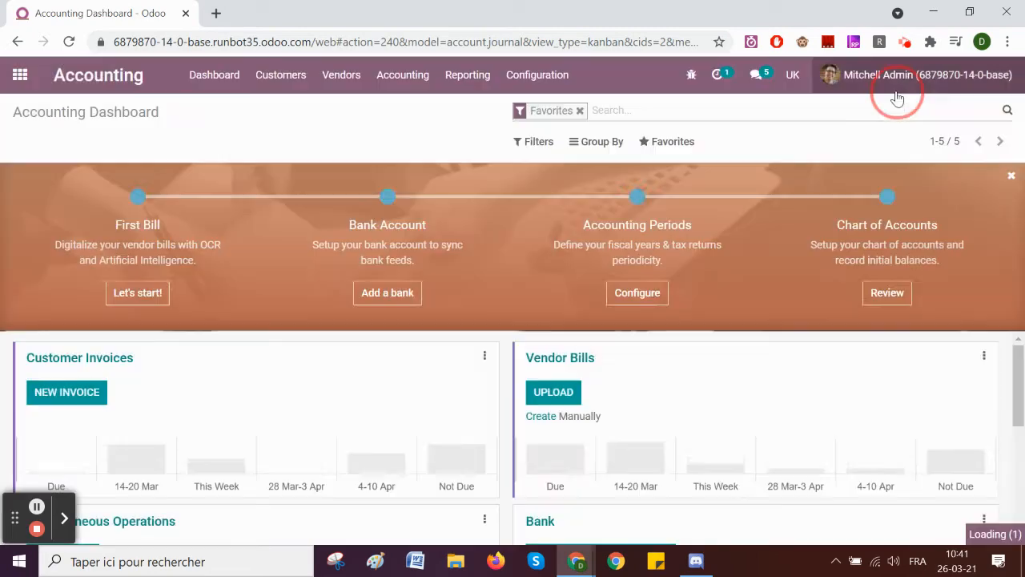
- Open the accounting settings and examine the sections from Taxes through to Fiscal Periods, including the fiscal year's last day
click(544, 76)
click(543, 115)
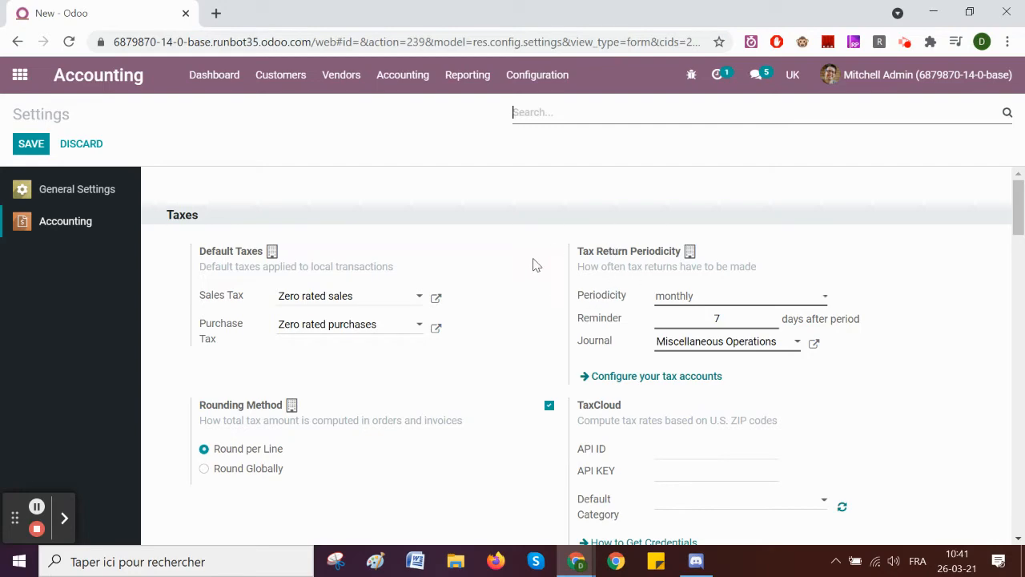
scroll(529, 304, down, 5)
scroll(529, 338, up, 1)
scroll(542, 334, down, 5)
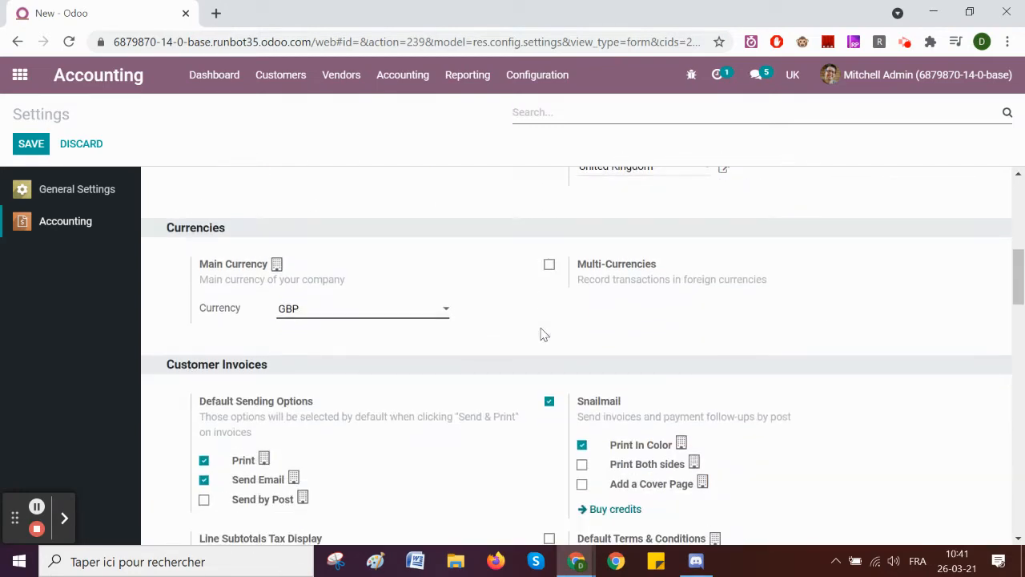
scroll(541, 328, up, 9)
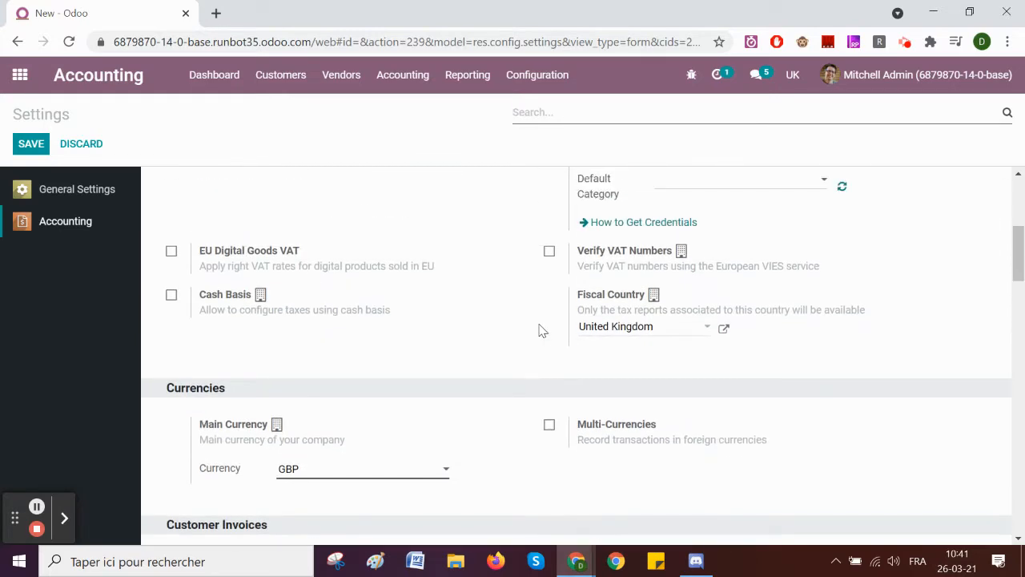
scroll(547, 322, down, 12)
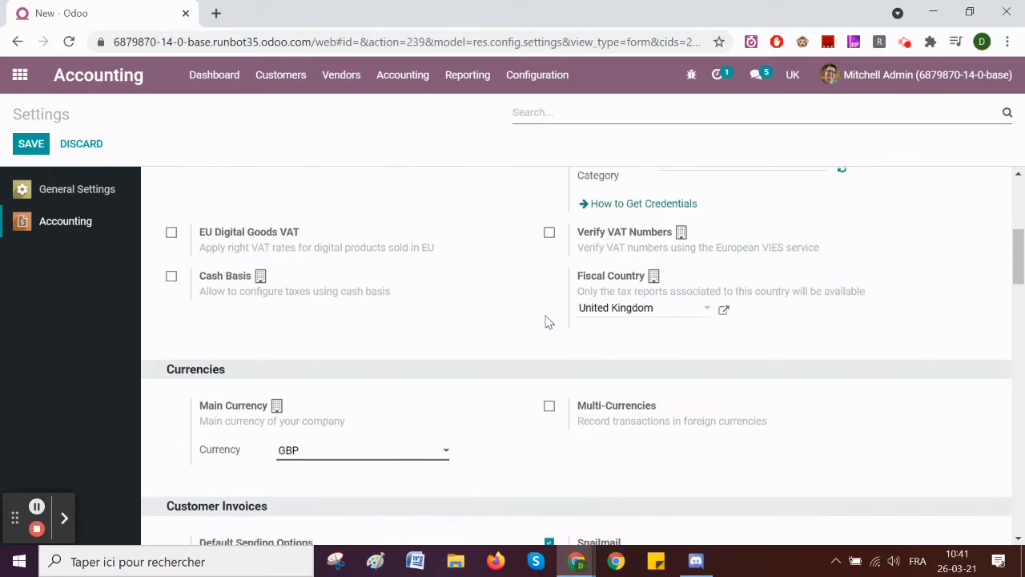
scroll(547, 322, down, 8)
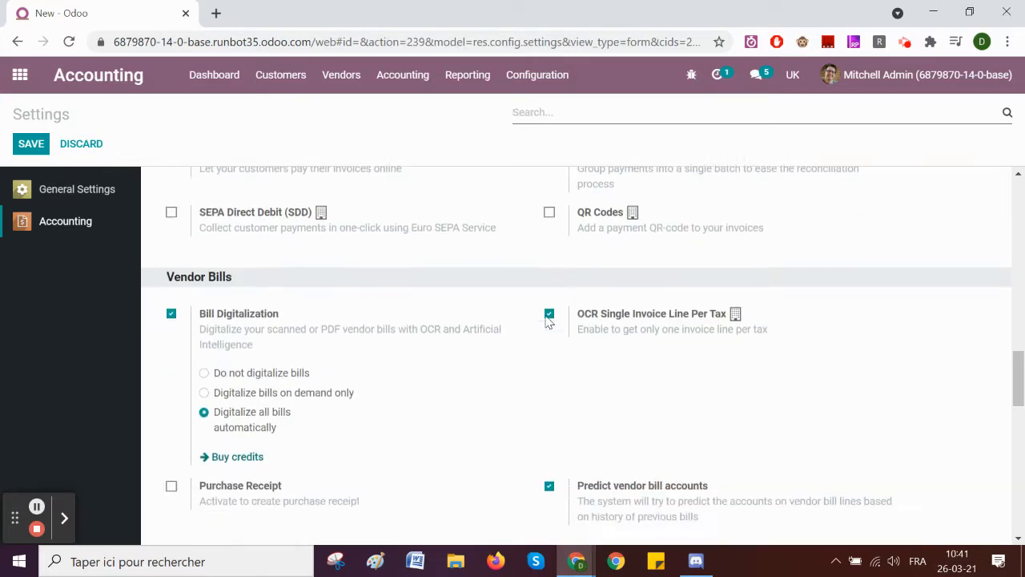
scroll(547, 321, down, 5)
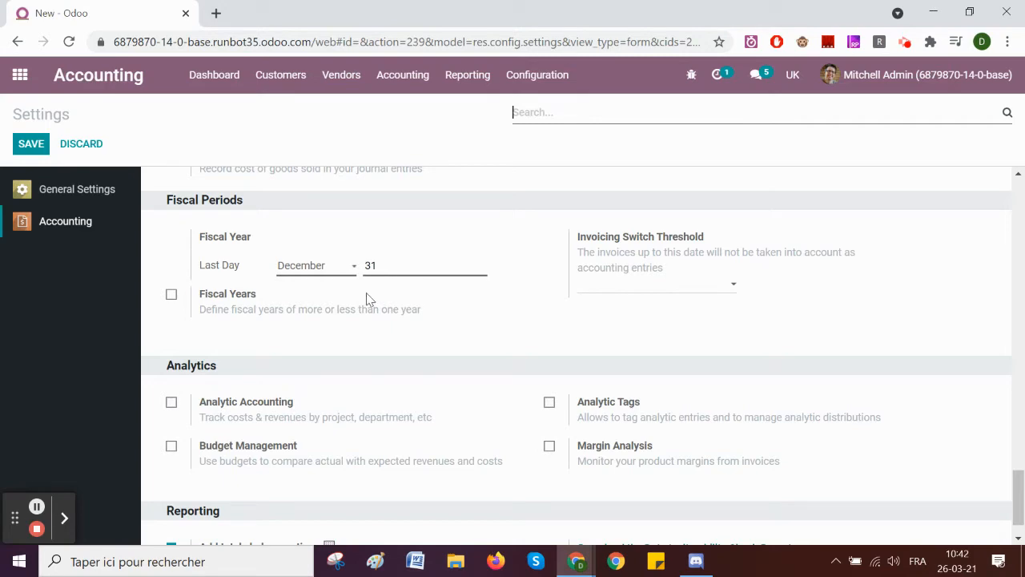
scroll(482, 297, up, 15)
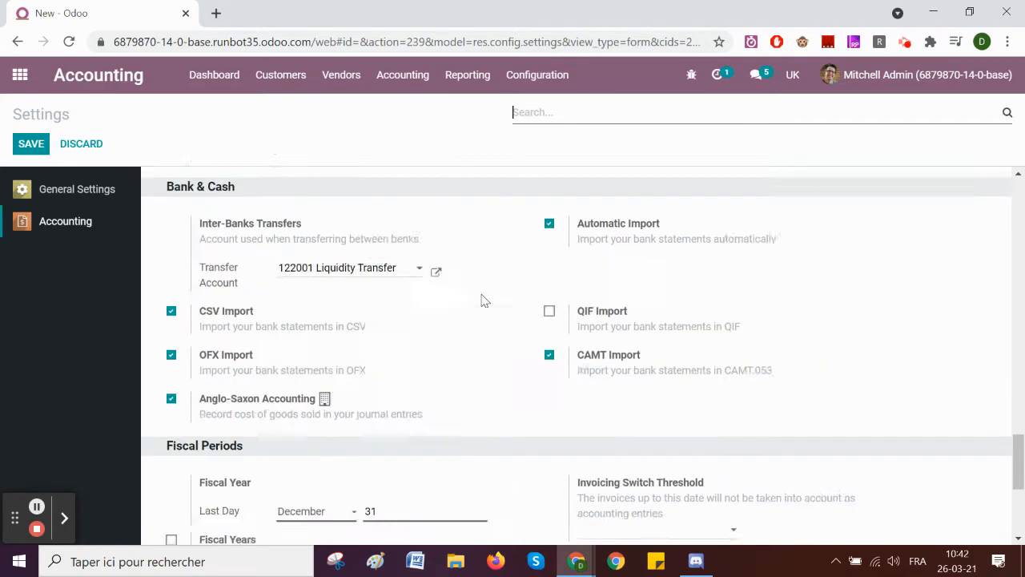
scroll(543, 285, up, 3)
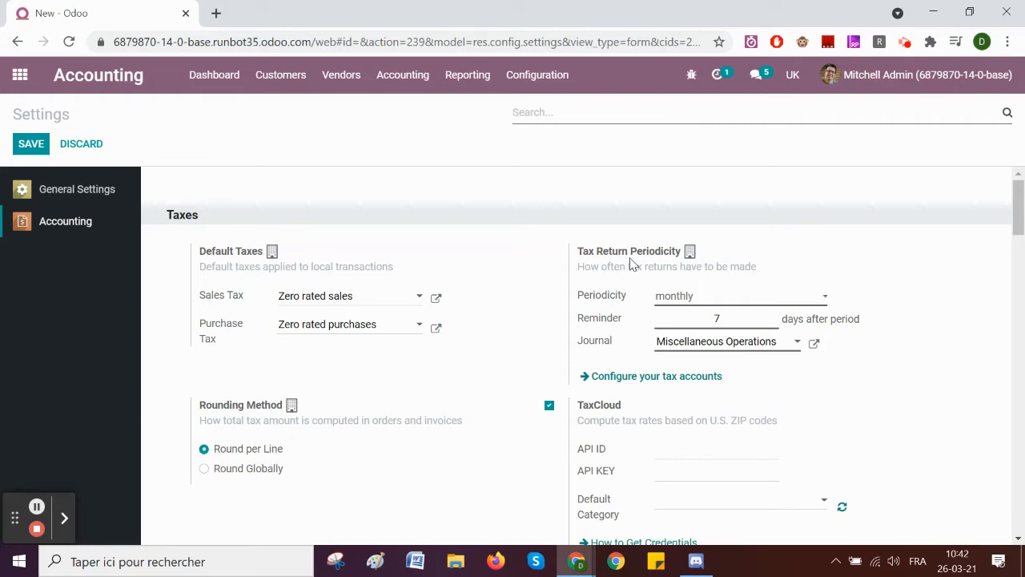
- Compare the Fiscal Periods section with the Tax Return Periodicity section of the accounting settings
scroll(536, 259, down, 10)
scroll(535, 254, down, 4)
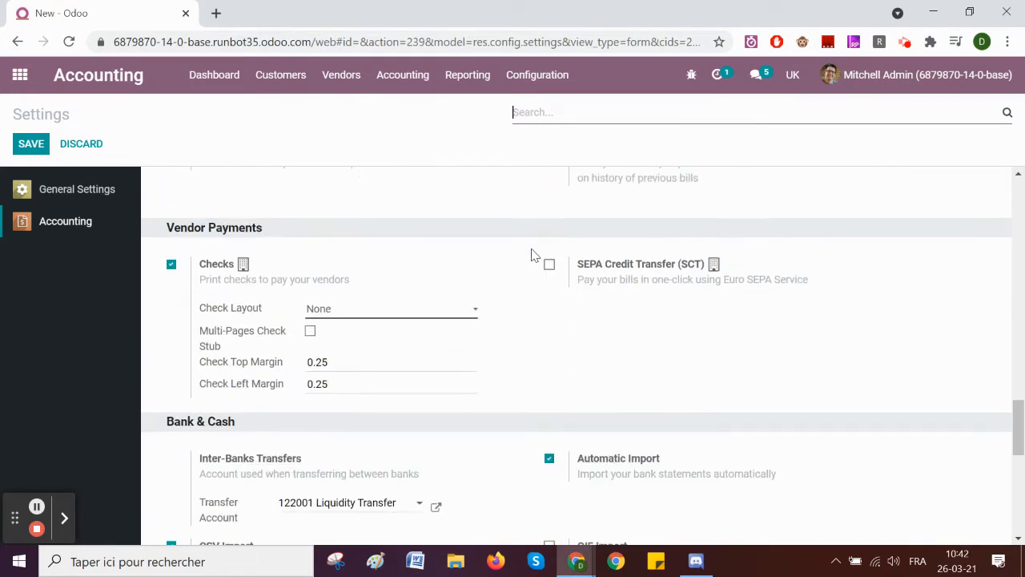
scroll(535, 255, down, 1)
scroll(534, 254, up, 1)
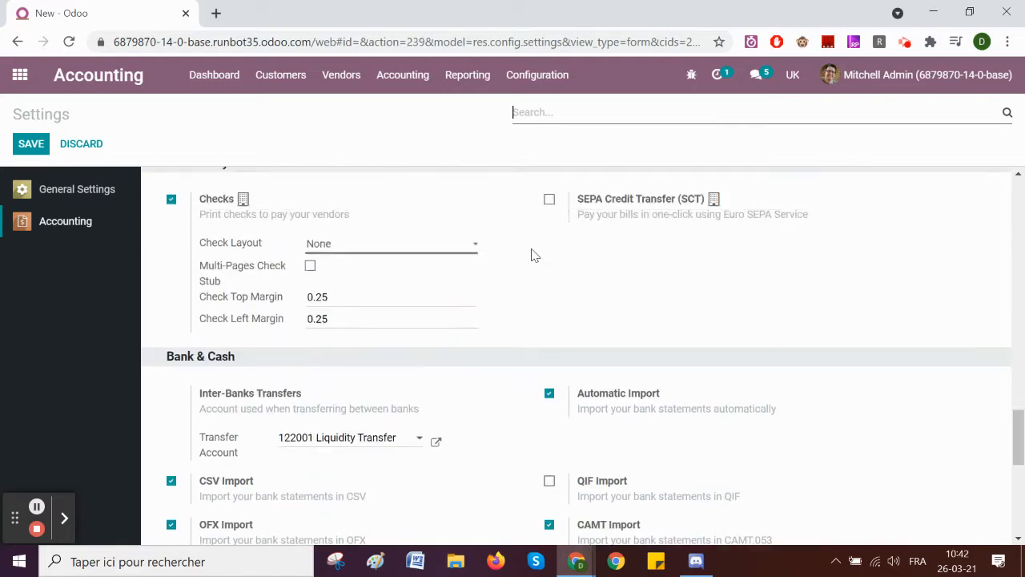
scroll(535, 255, down, 3)
scroll(535, 254, up, 15)
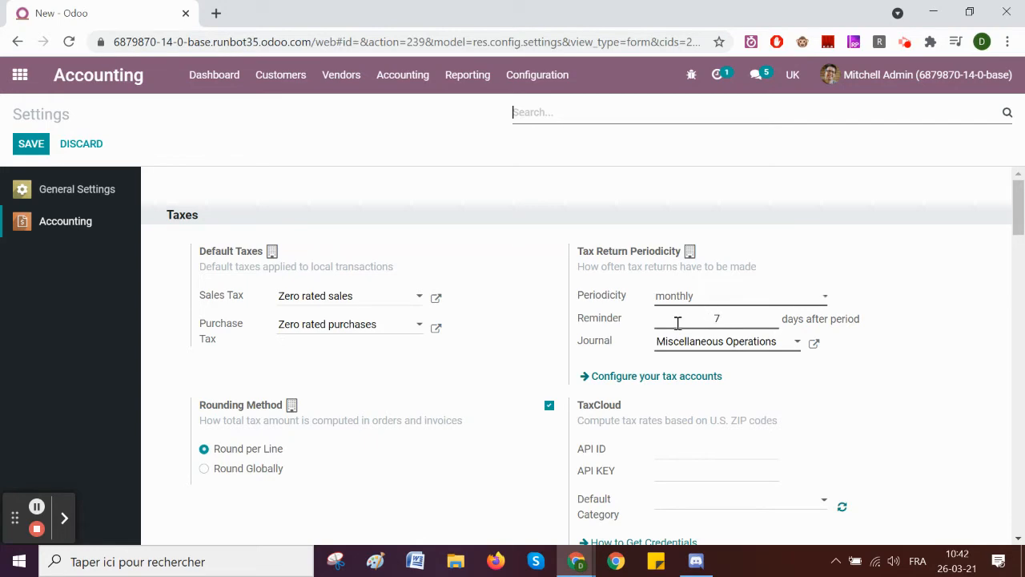
scroll(678, 321, down, 10)
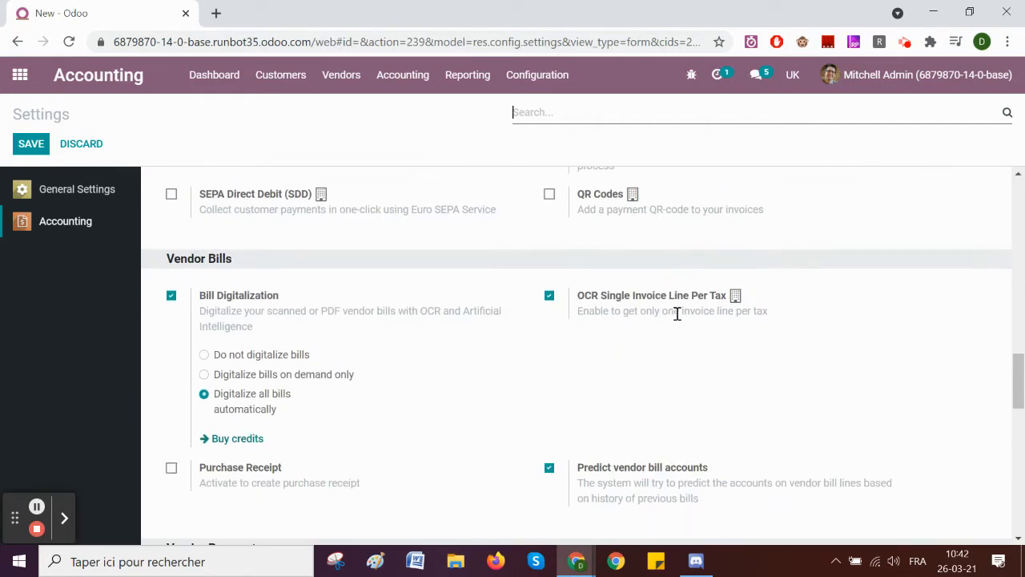
scroll(677, 314, down, 5)
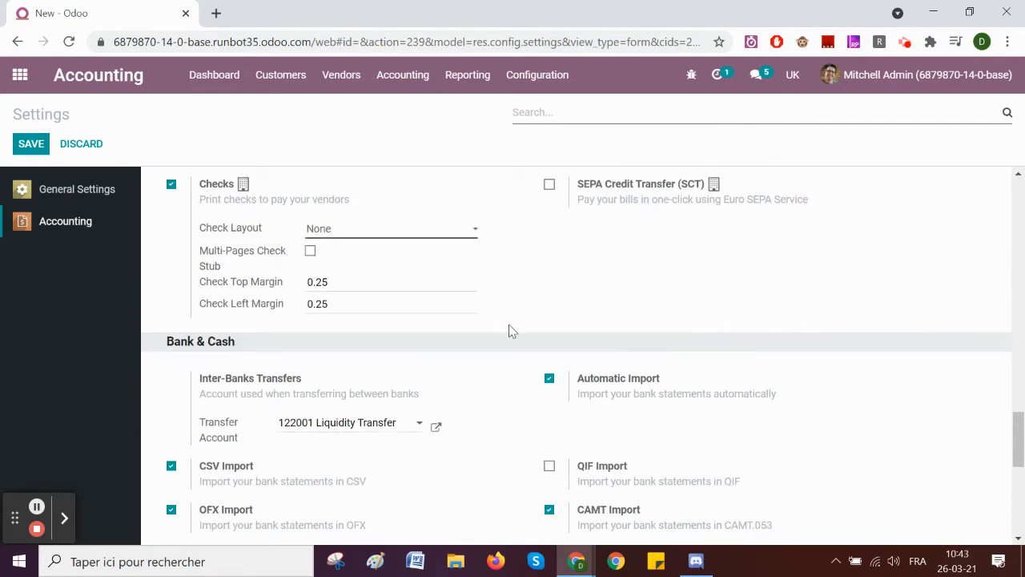
scroll(513, 331, up, 8)
scroll(510, 329, down, 8)
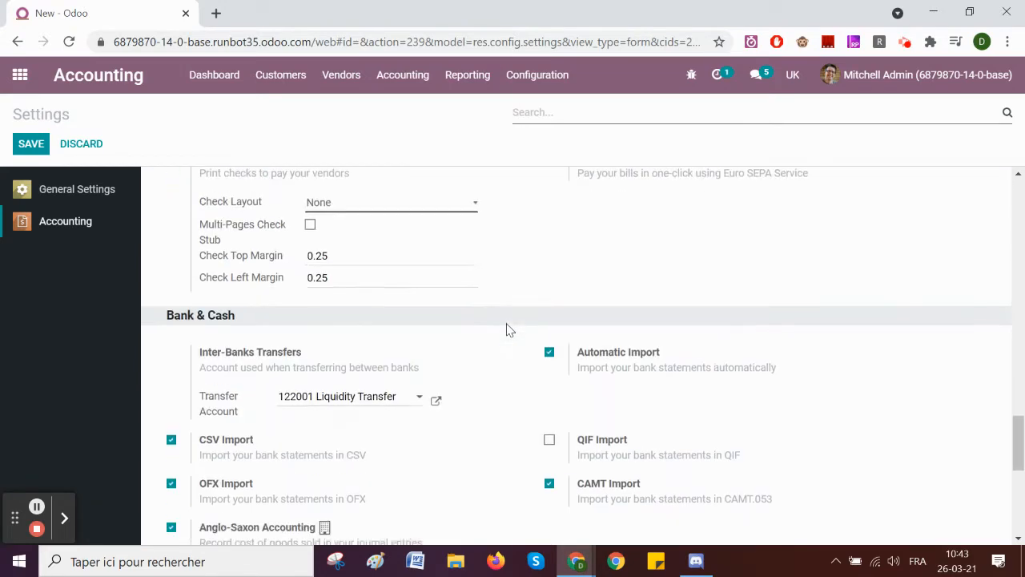
scroll(507, 329, down, 5)
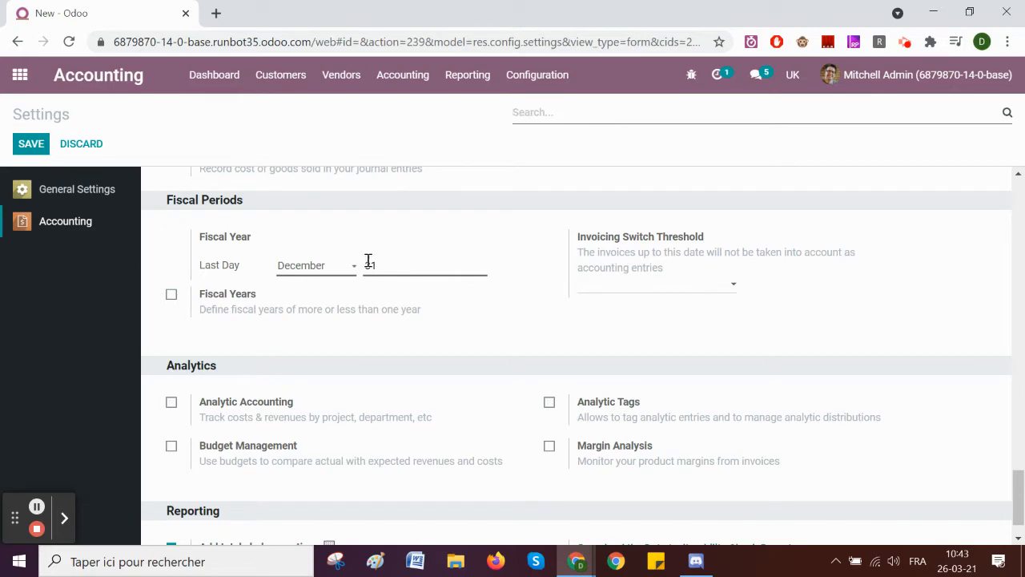
scroll(431, 293, up, 5)
scroll(433, 290, up, 10)
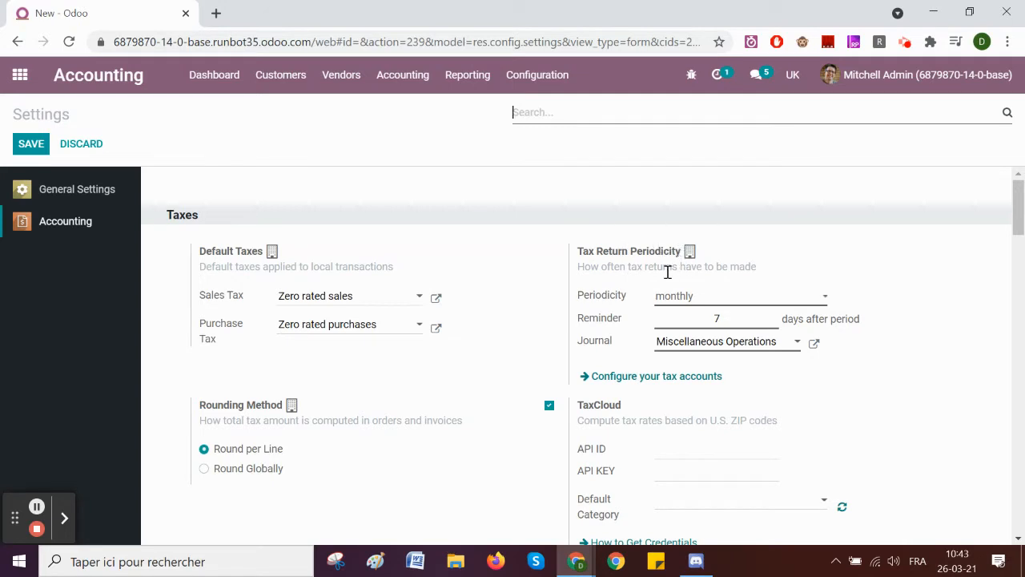
- Review the available tax return periodicity options and the reminder days field without changing them
click(695, 302)
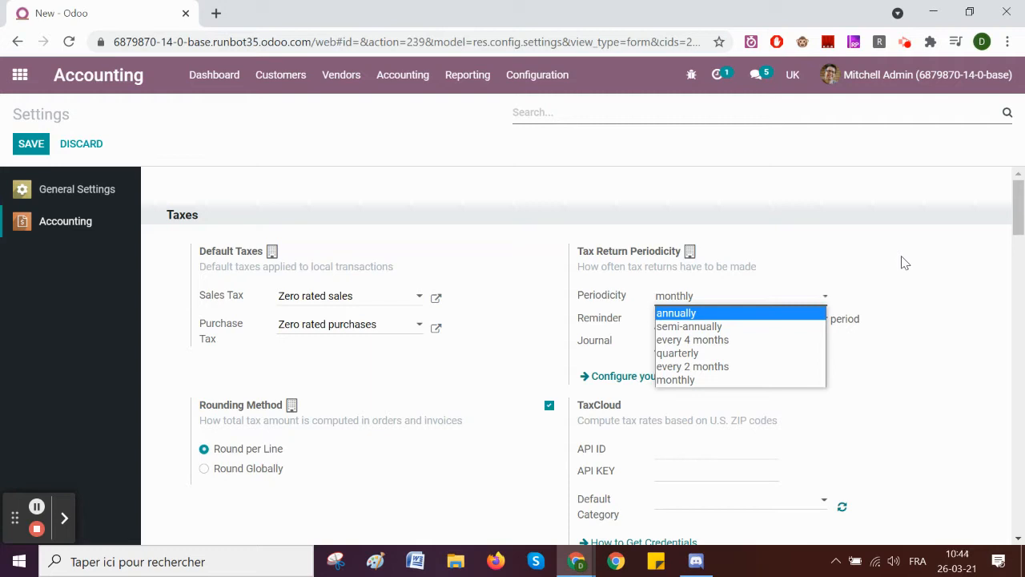
click(905, 263)
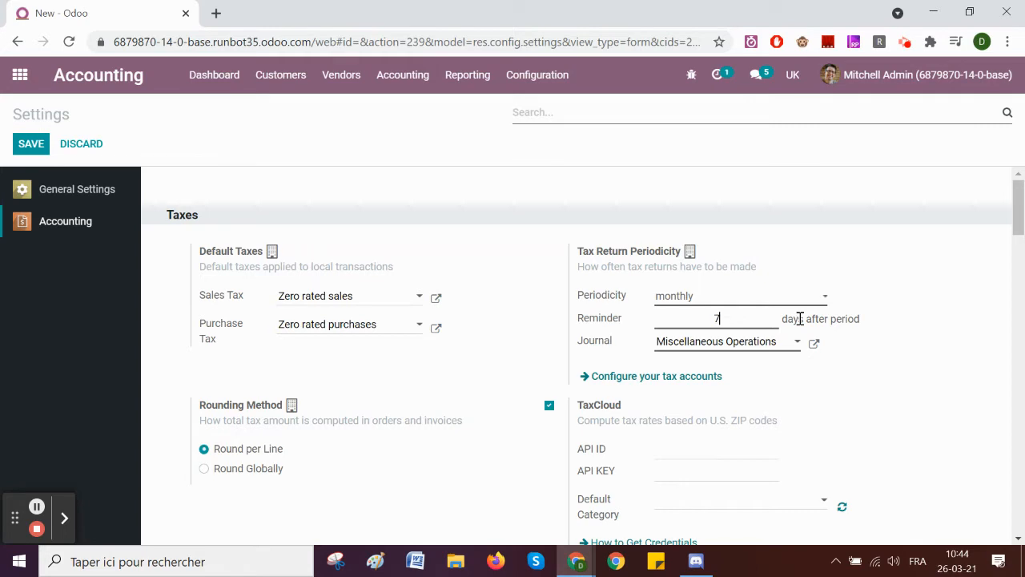
click(736, 318)
click(36, 506)
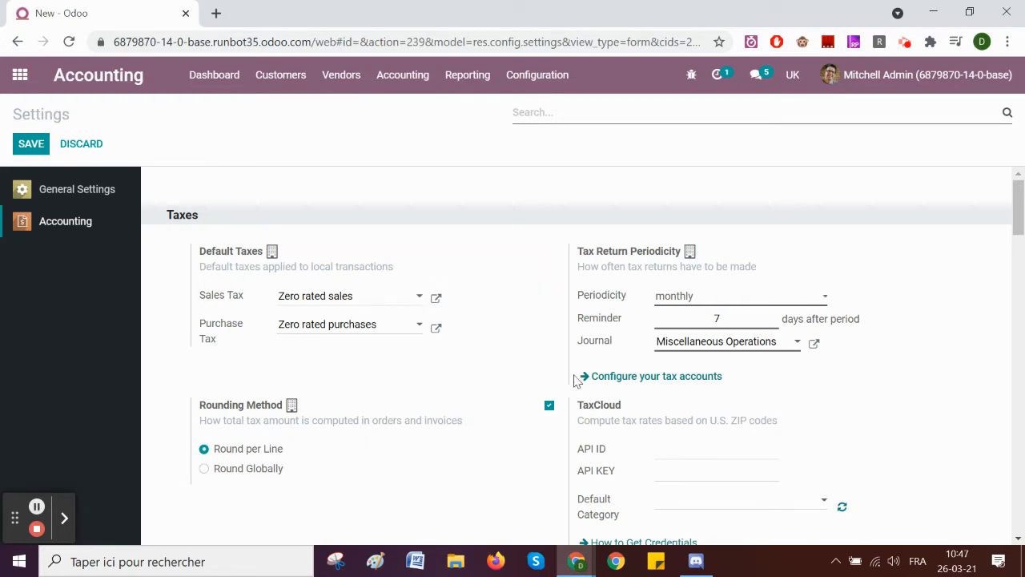
- View the tax accounts configuration for the tax groups and return to the accounting dashboard
click(639, 378)
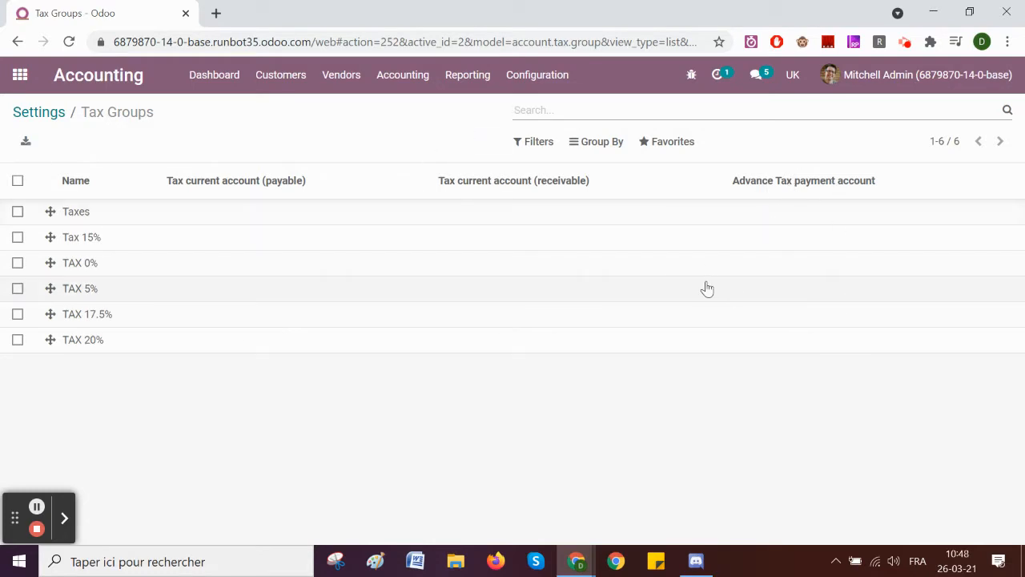
click(56, 118)
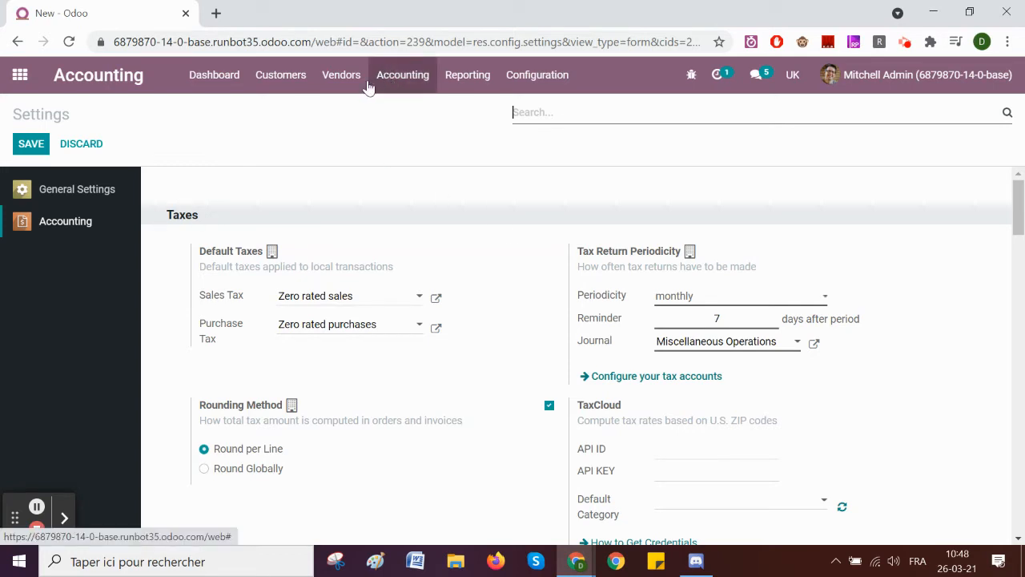
click(212, 78)
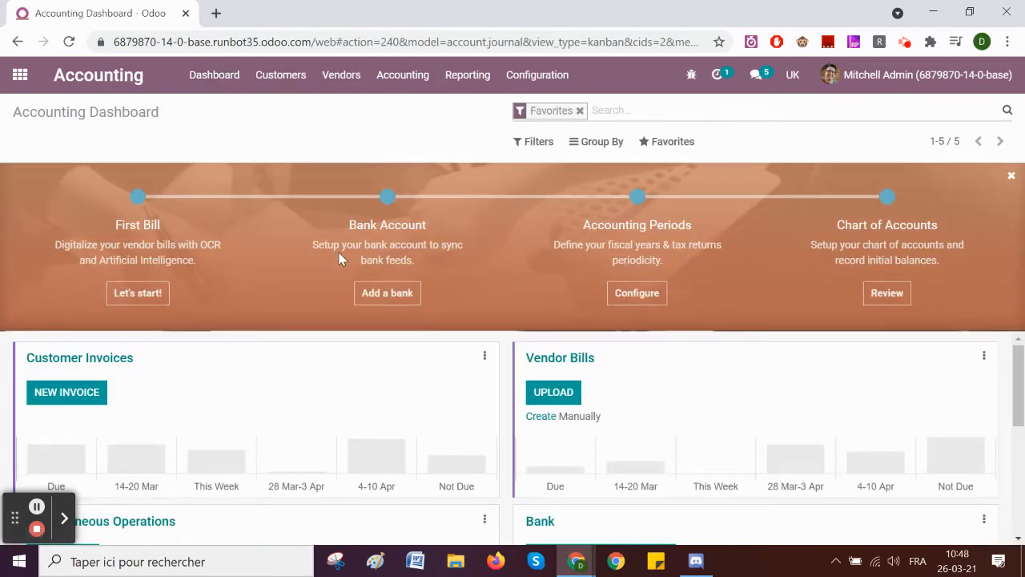
- Examine the journal cards on the accounting dashboard, including Miscellaneous Operations, Bank and Cash
scroll(499, 358, down, 1)
scroll(499, 358, down, 4)
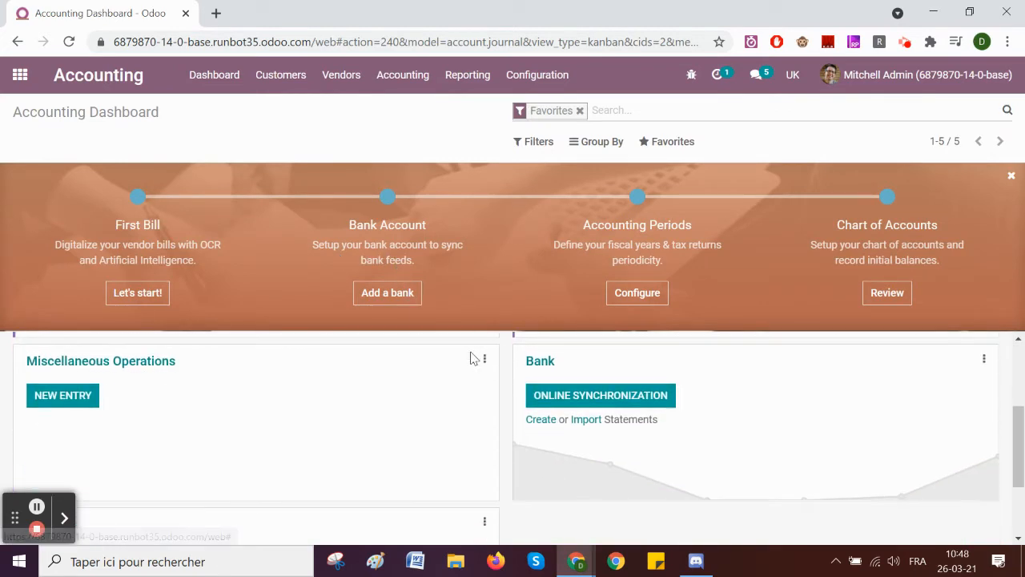
scroll(385, 412, up, 5)
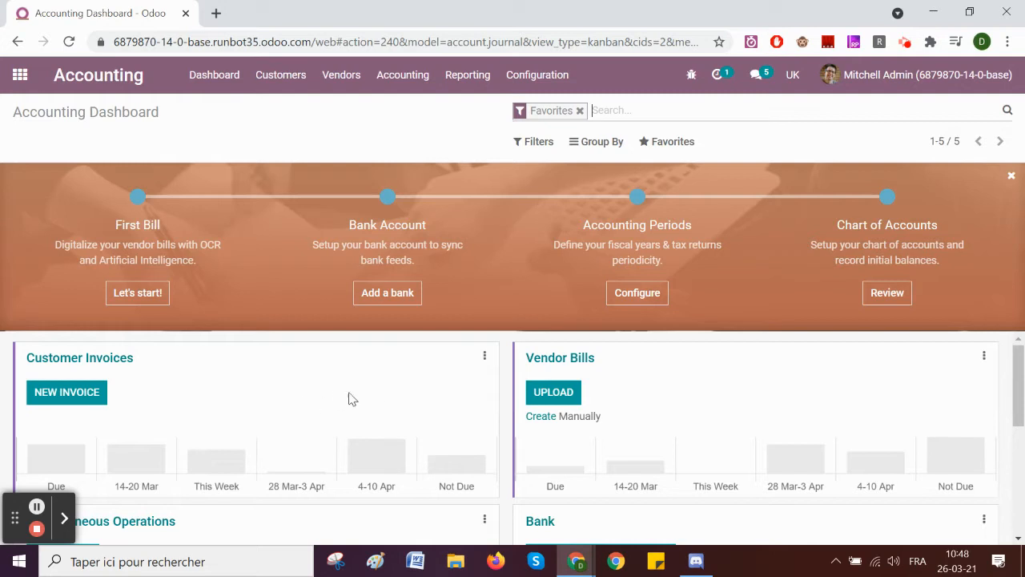
scroll(350, 396, down, 4)
scroll(336, 403, down, 3)
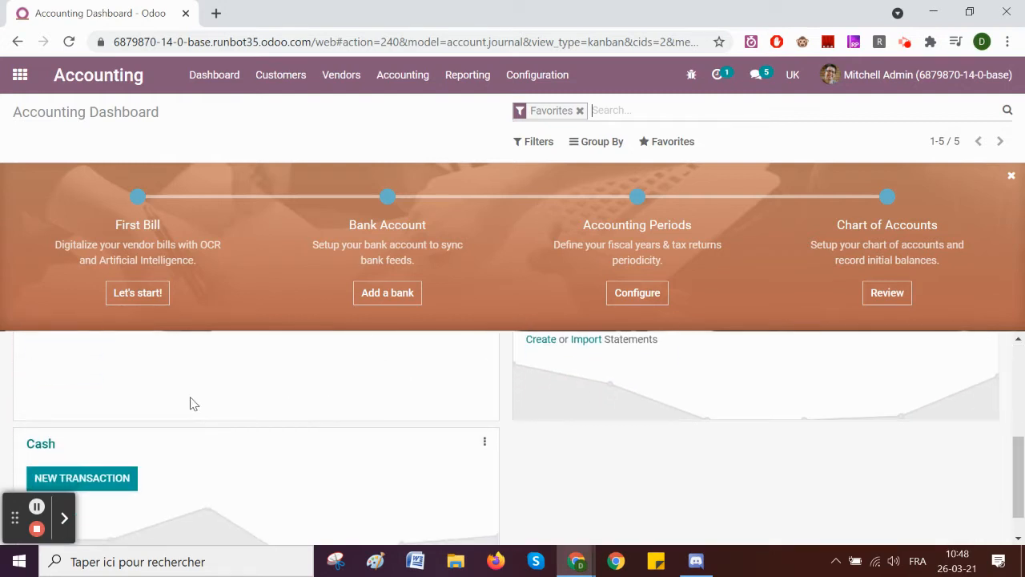
scroll(200, 408, up, 4)
scroll(241, 438, down, 1)
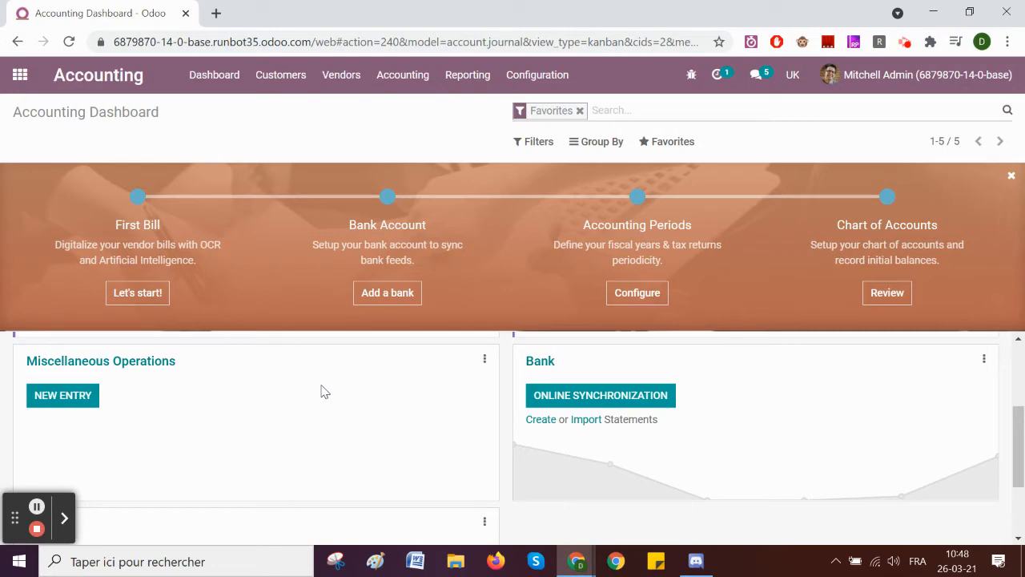
scroll(337, 352, up, 1)
- Open the Tax Report and select Last Month as its period
click(473, 87)
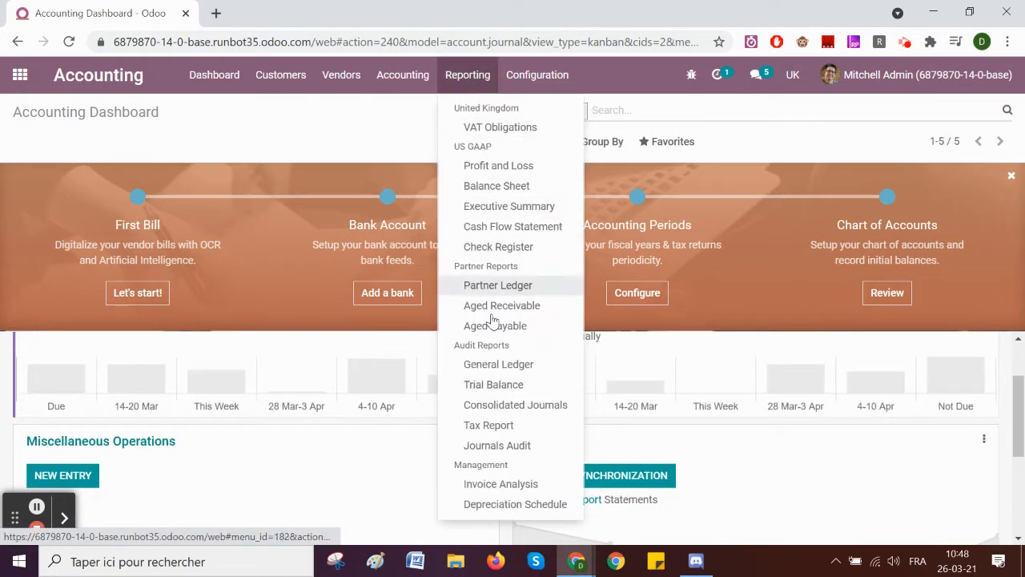
click(505, 430)
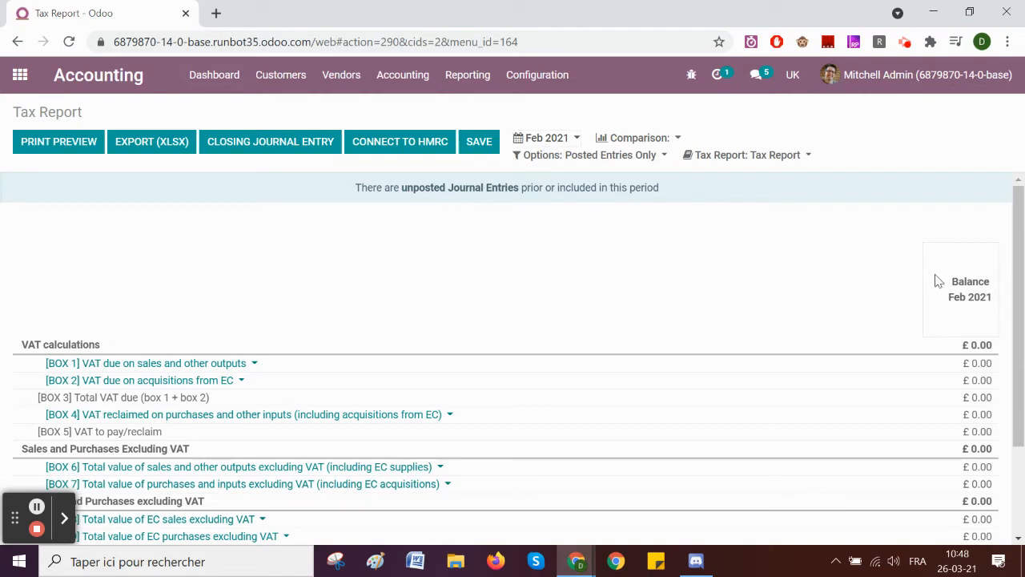
click(559, 141)
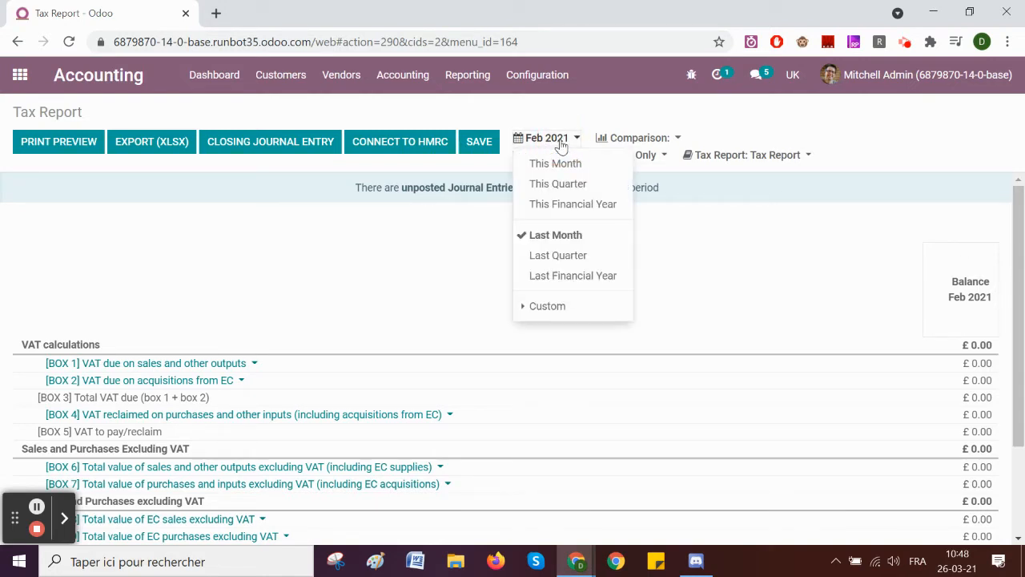
click(581, 234)
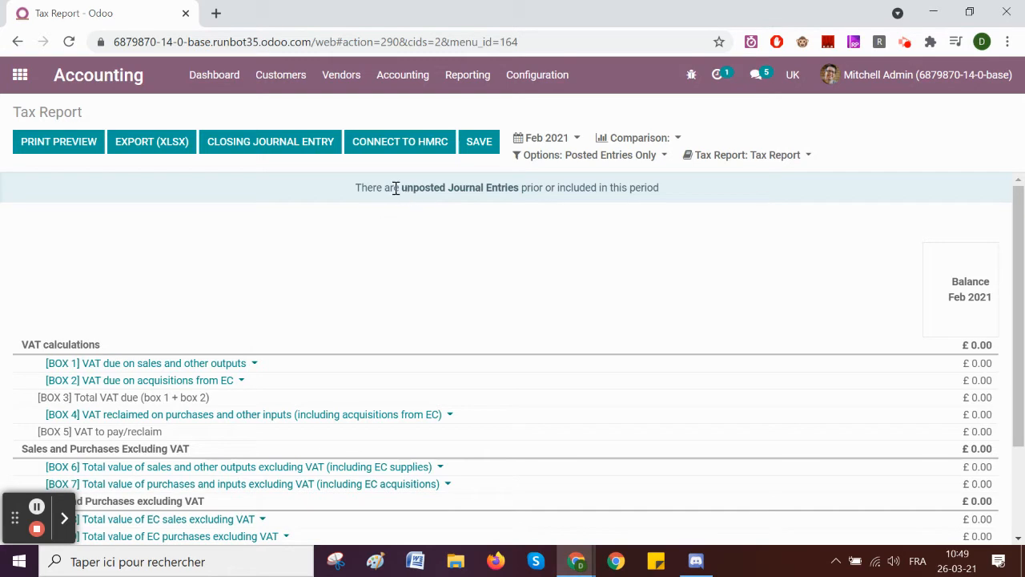
- View the unposted journal entries linked from the tax report and return to the accounting dashboard
click(479, 192)
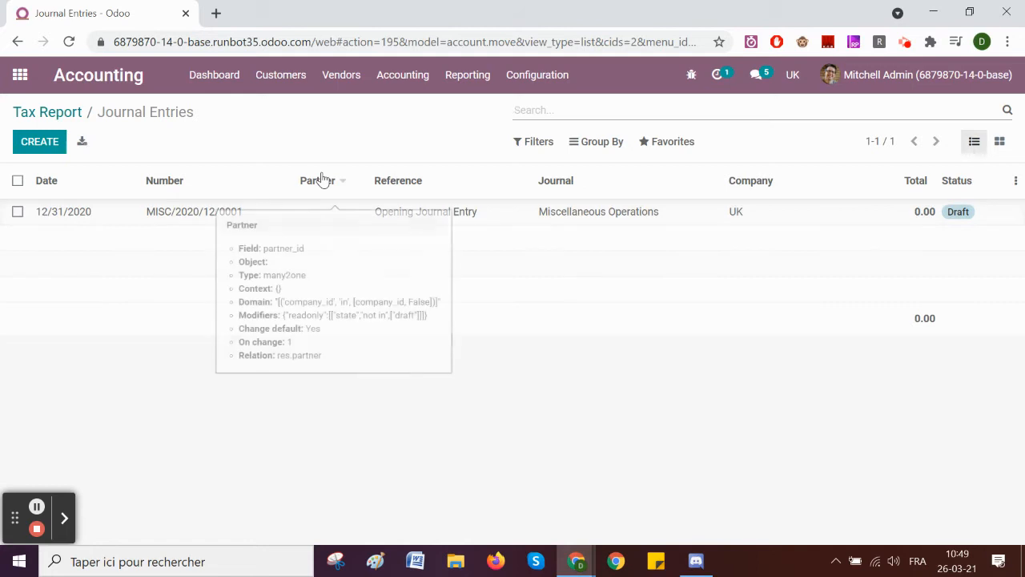
click(57, 116)
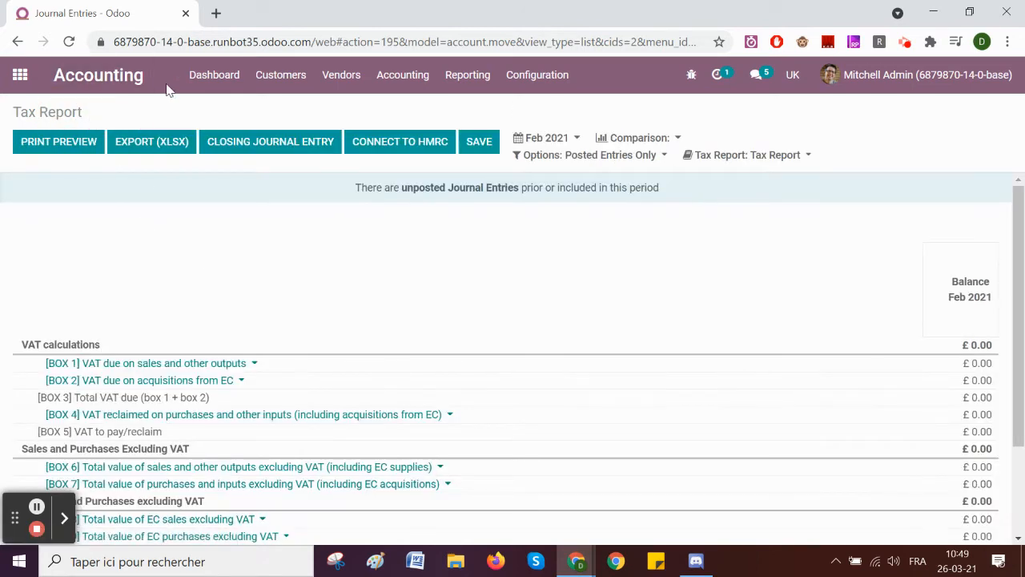
click(202, 82)
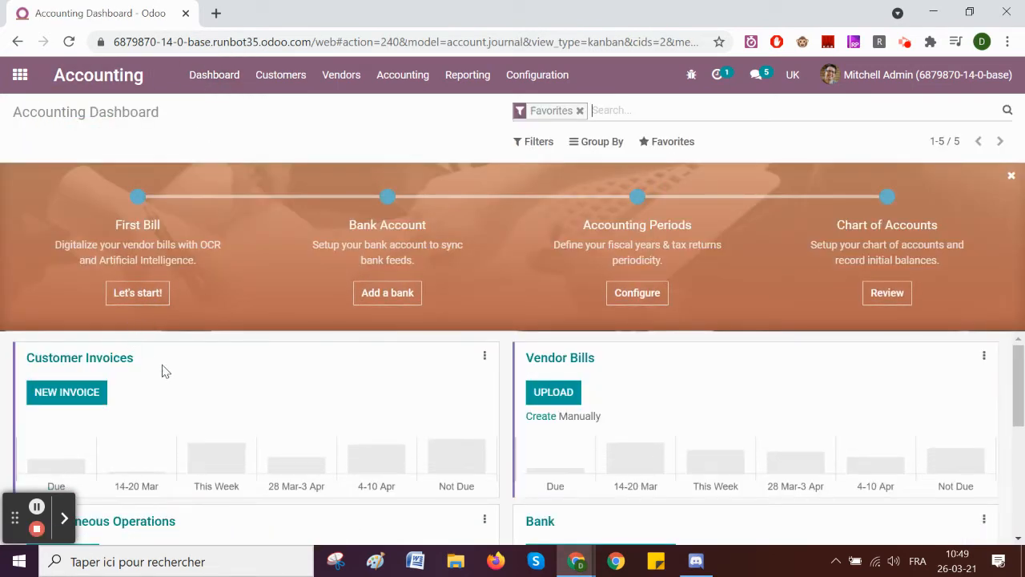
- Open the Miscellaneous Operations journal entries, clear the journal and Miscellaneous filters, and view the draft Opening Journal Entry
scroll(165, 370, down, 3)
click(142, 364)
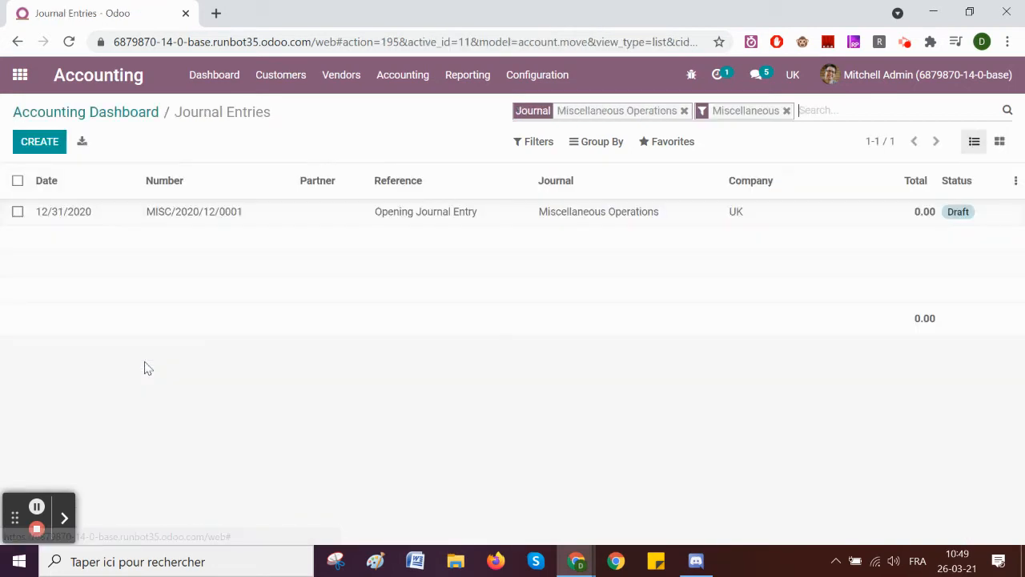
click(683, 111)
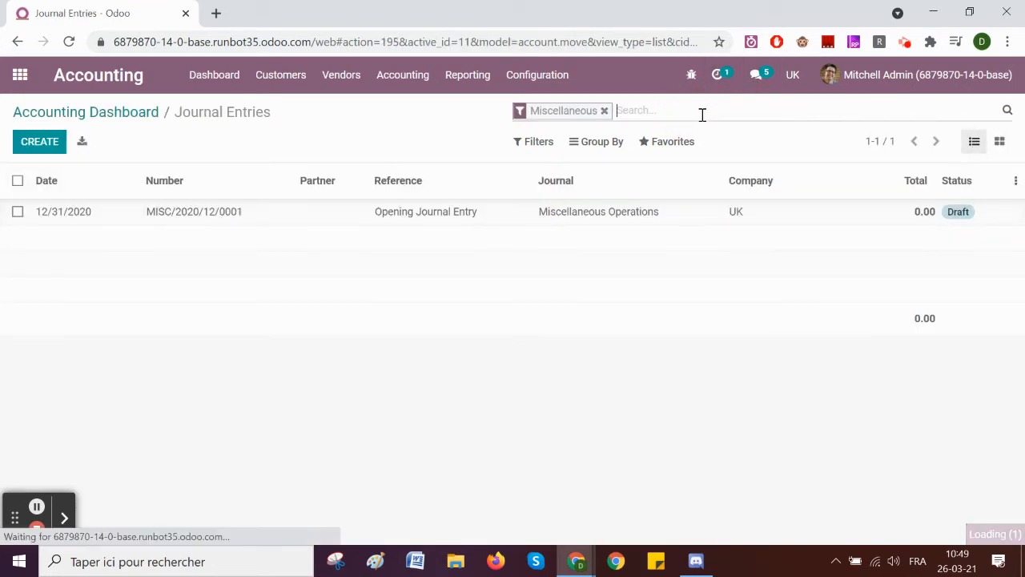
click(604, 111)
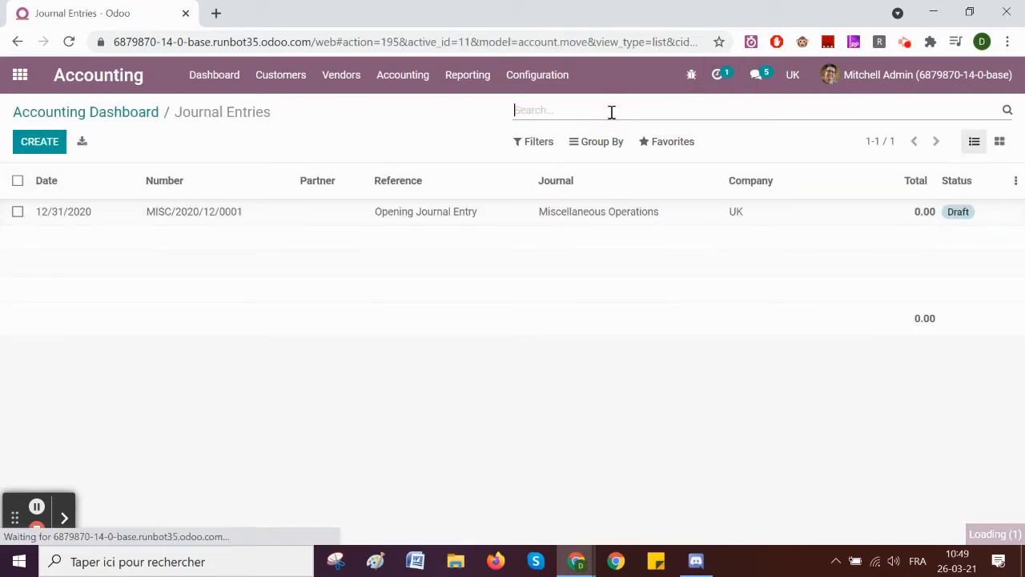
click(276, 230)
scroll(367, 337, down, 1)
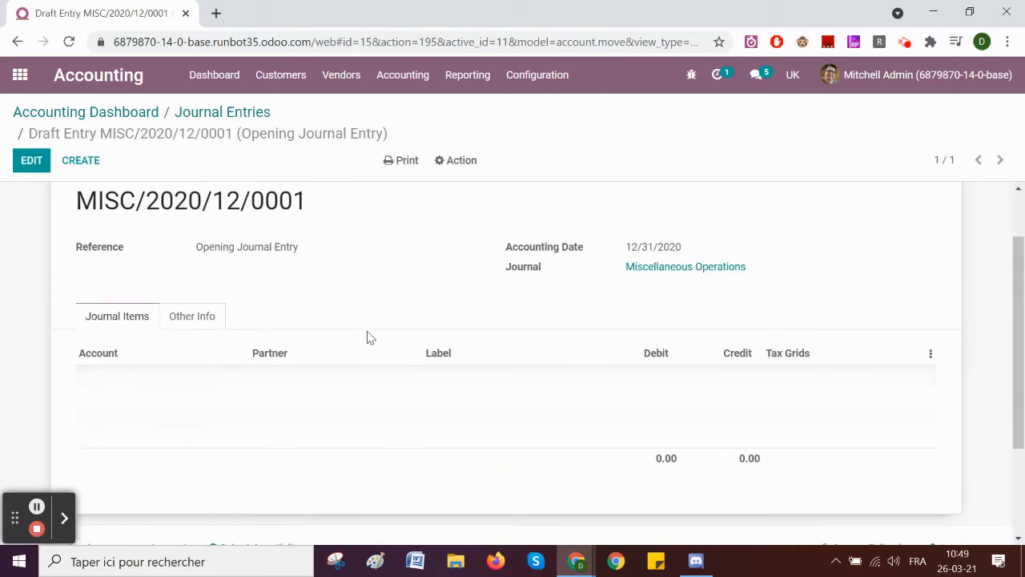
scroll(368, 337, up, 2)
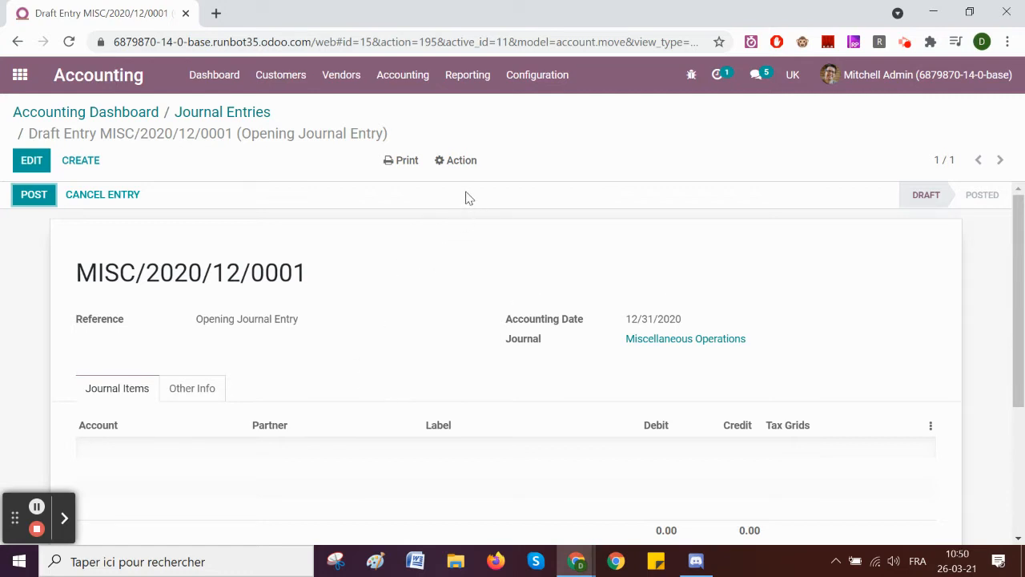
- Open the Tax Report and try to generate its closing journal entry
click(455, 84)
click(497, 426)
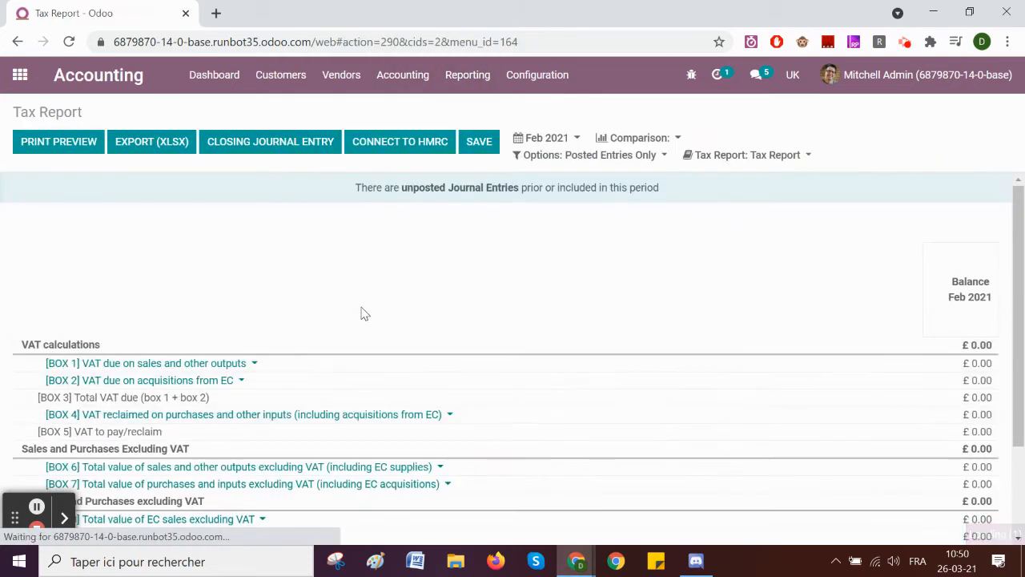
click(279, 144)
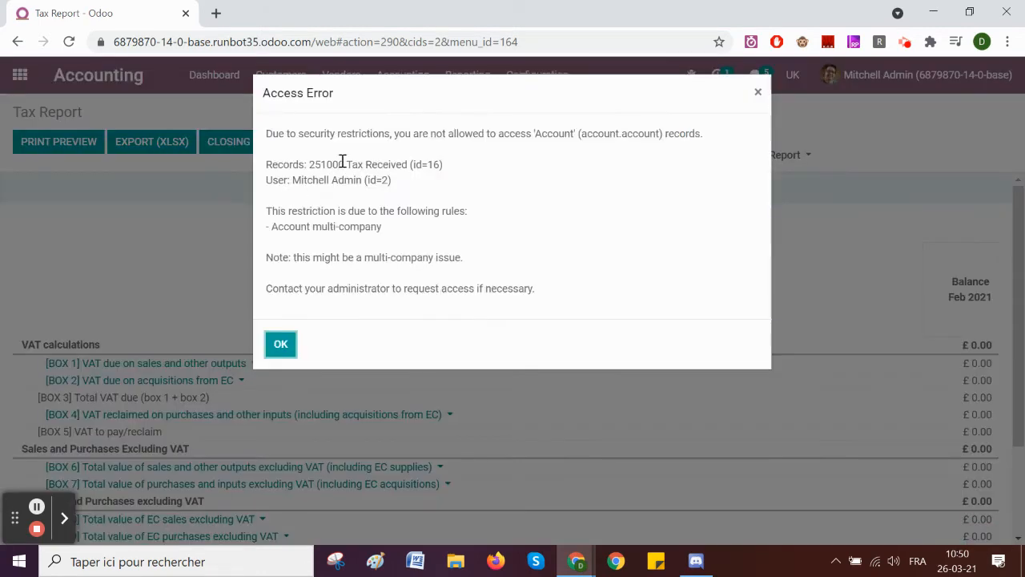
click(758, 91)
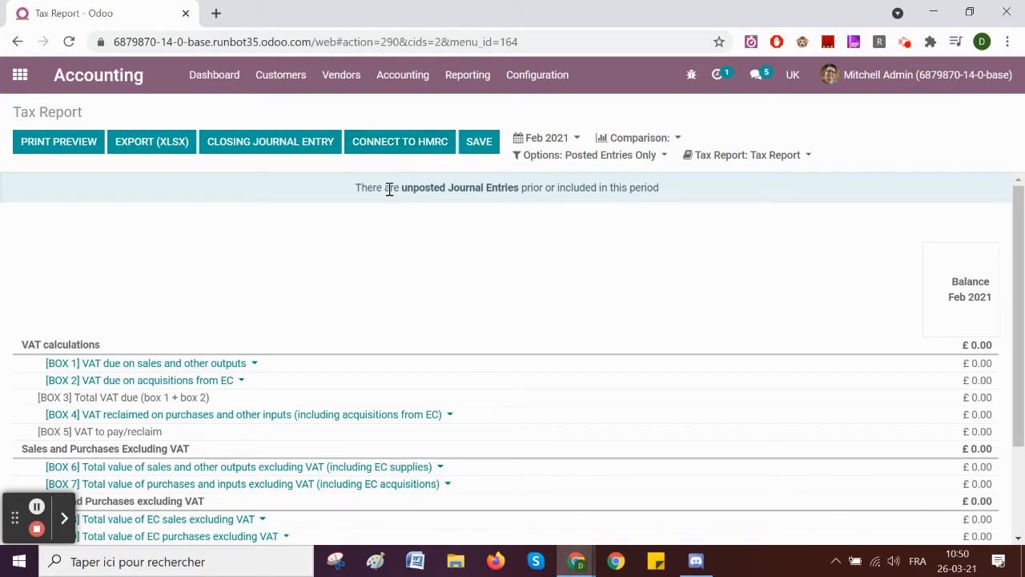
- Open the tax accounts configuration linked from the Tax Return Periodicity setting in the accounting settings
click(538, 76)
click(541, 110)
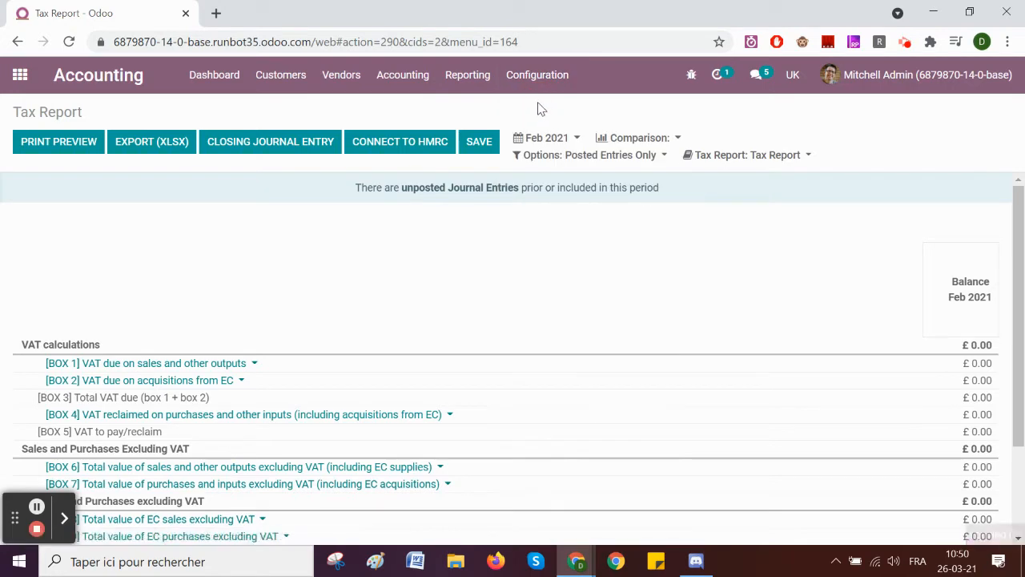
scroll(480, 264, down, 3)
scroll(559, 294, up, 1)
scroll(559, 293, up, 1)
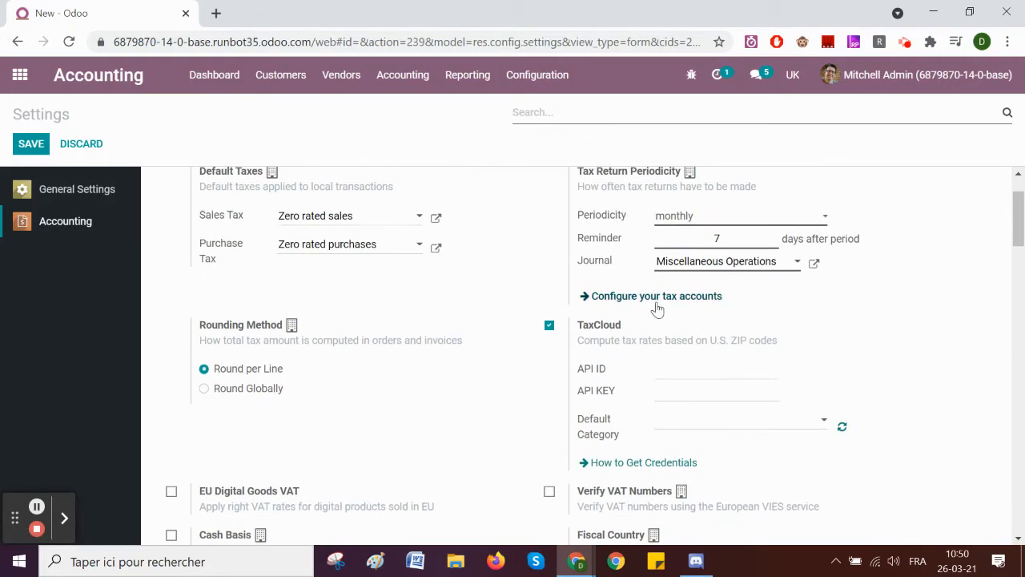
click(657, 307)
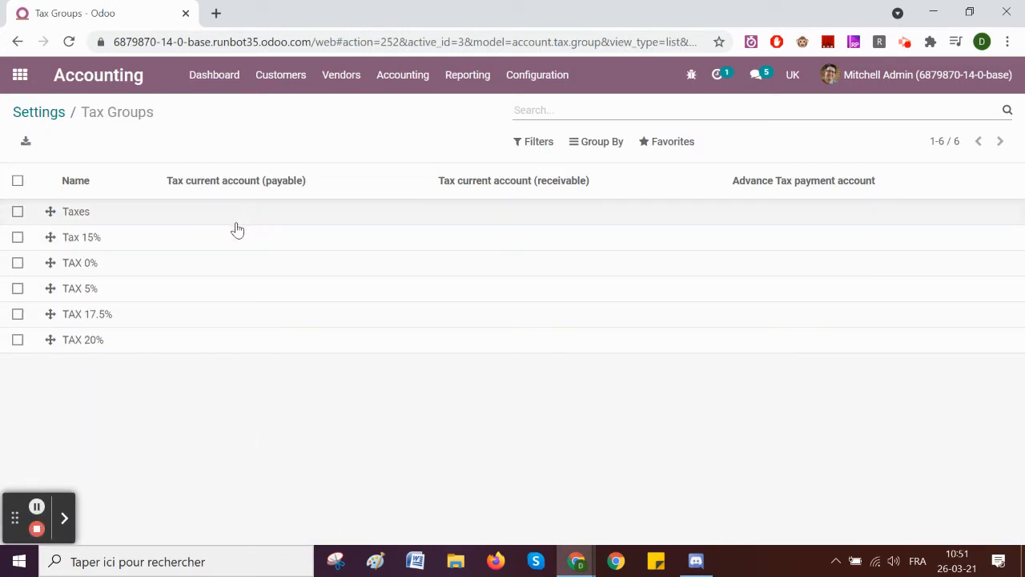
click(226, 252)
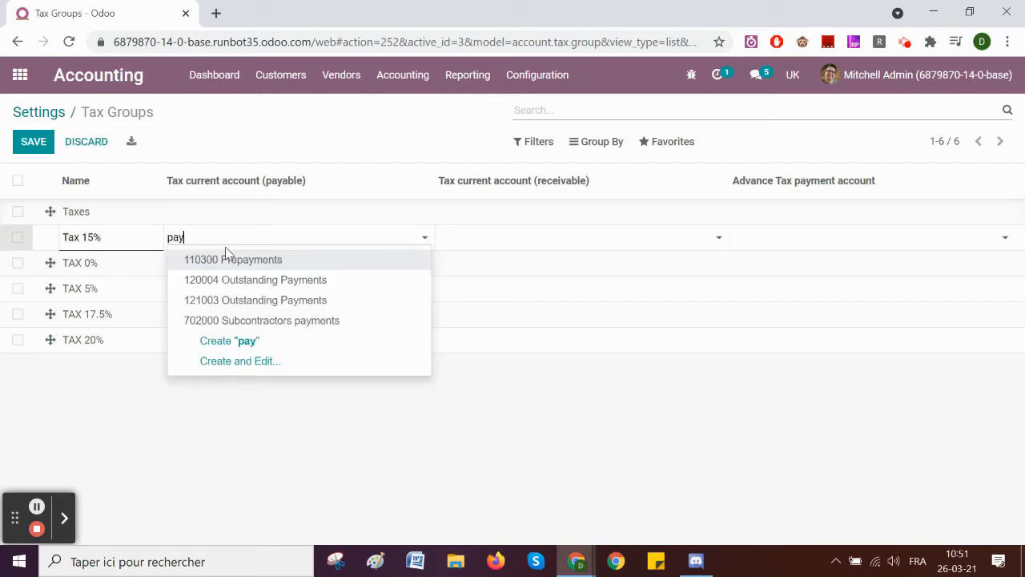
key(BackSpace)
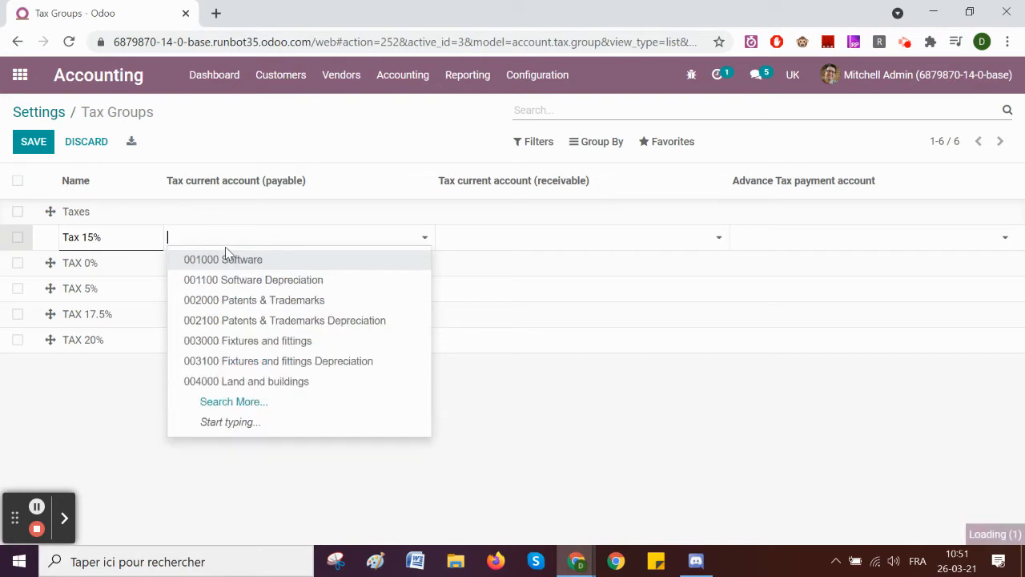
click(233, 404)
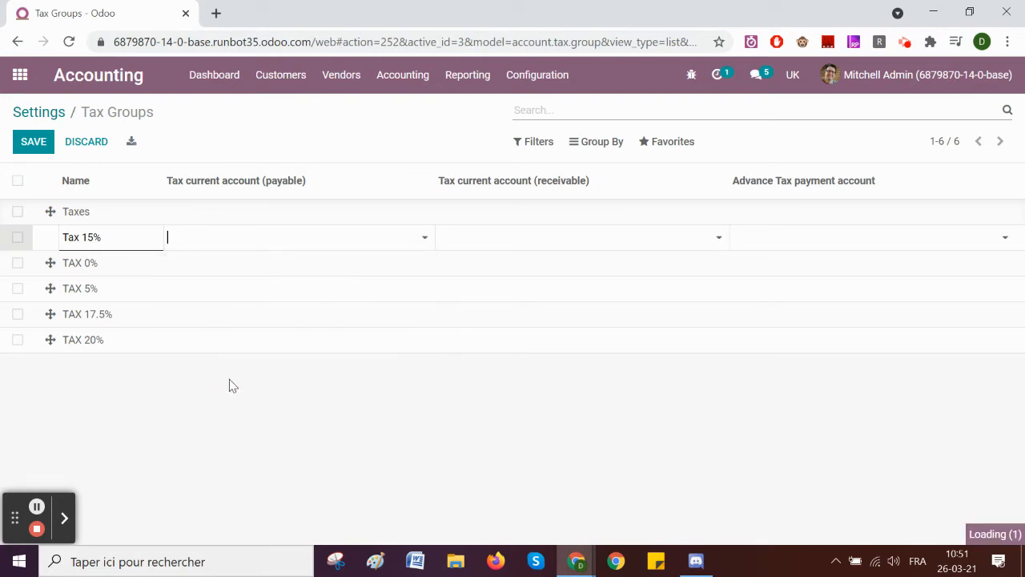
text(tax)
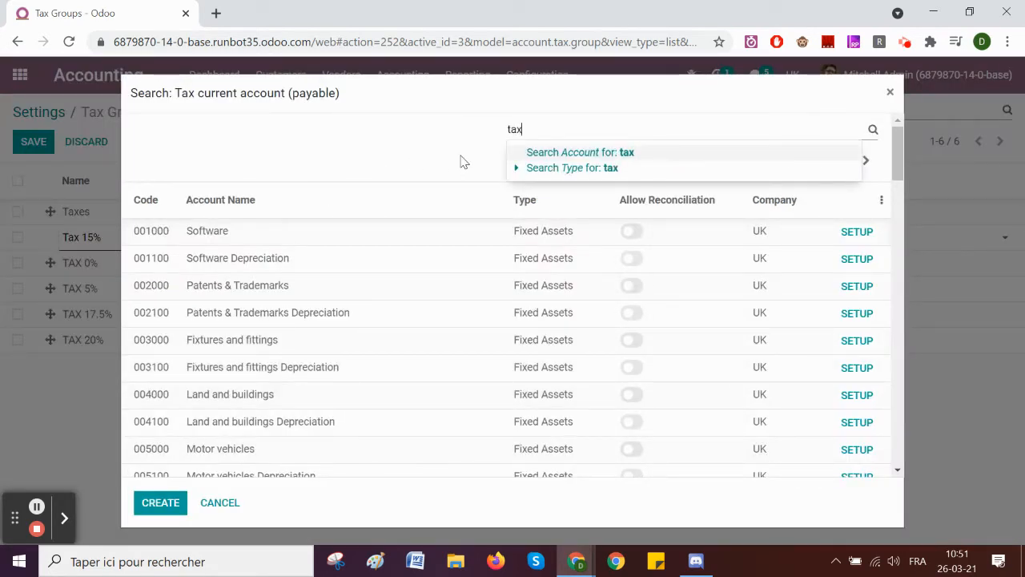
key(Return)
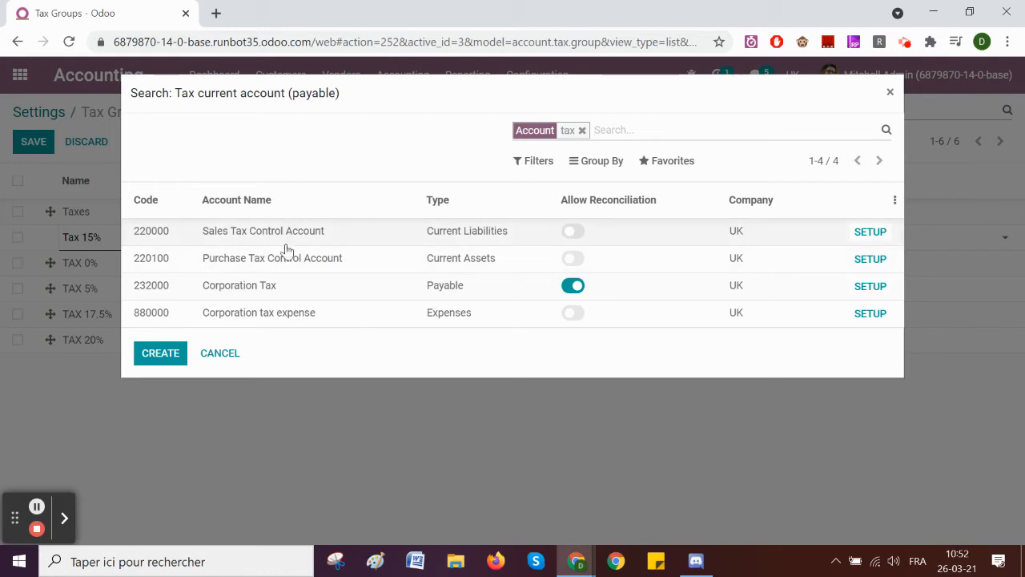
click(891, 93)
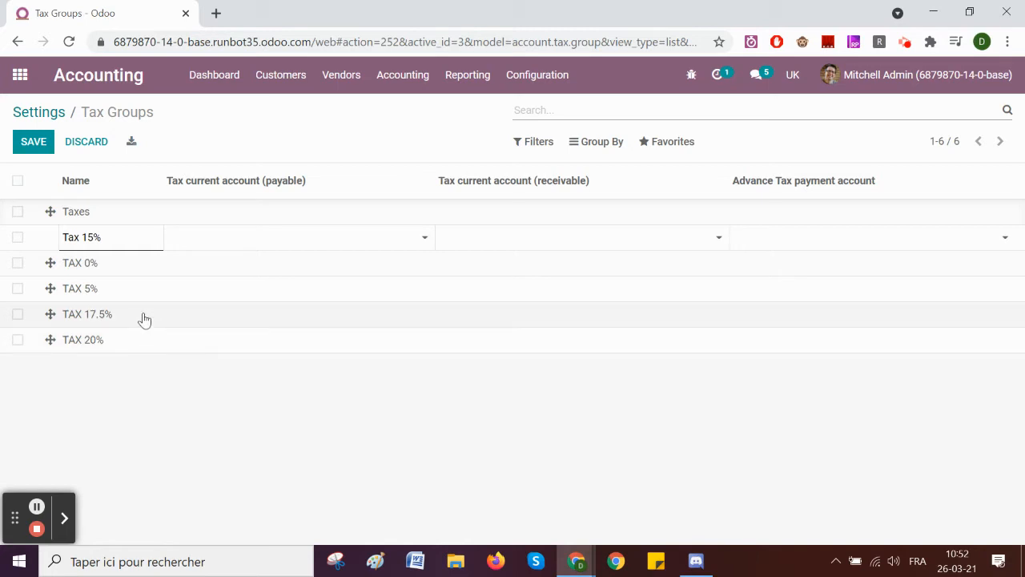
- Set the payable tax current account of the Tax 15% group to 220000 Sales Tax Control Account
click(365, 239)
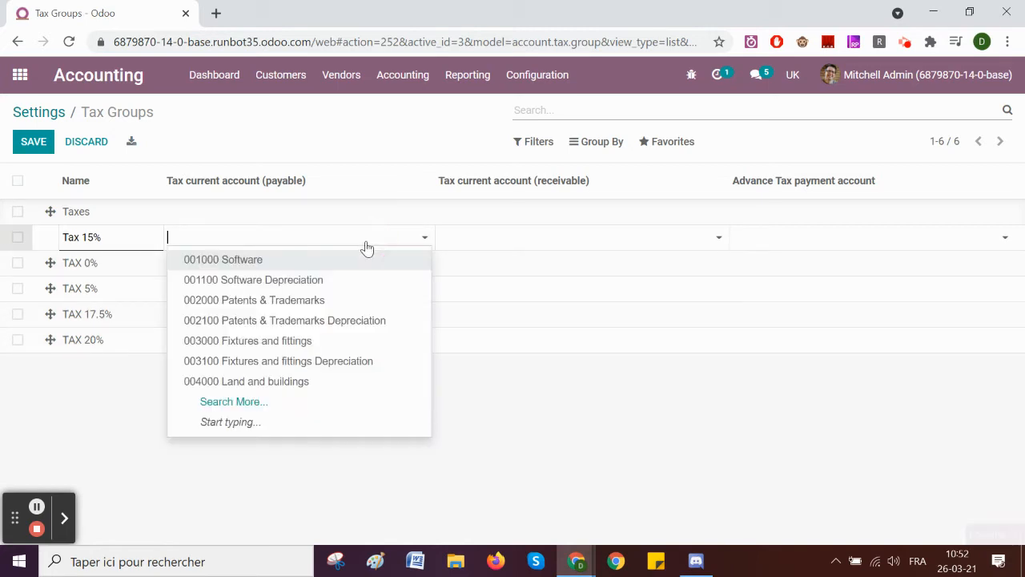
text(s)
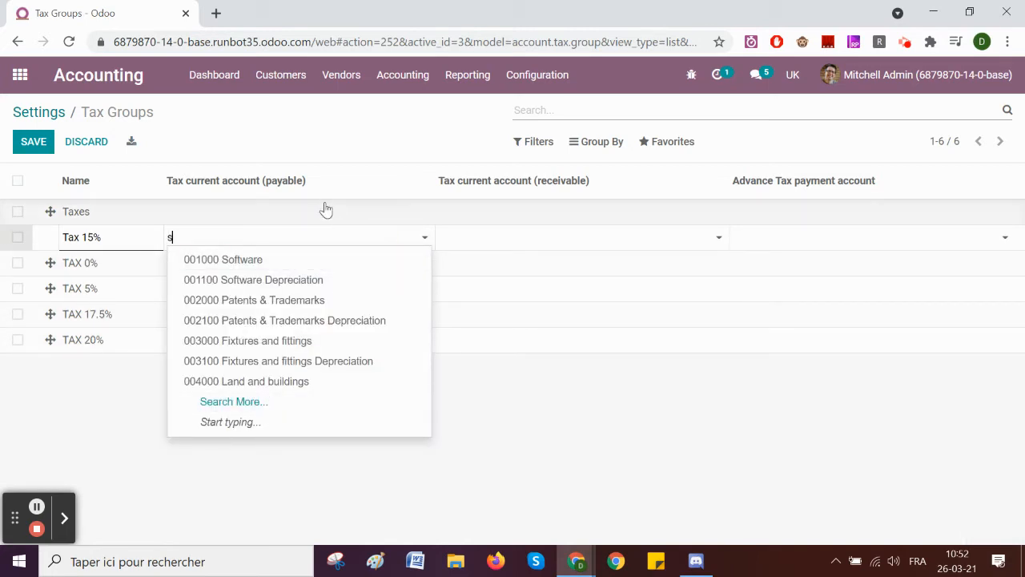
text(al)
key(BackSpace)
key(BackSpace)
key(BackSpace)
text(tax)
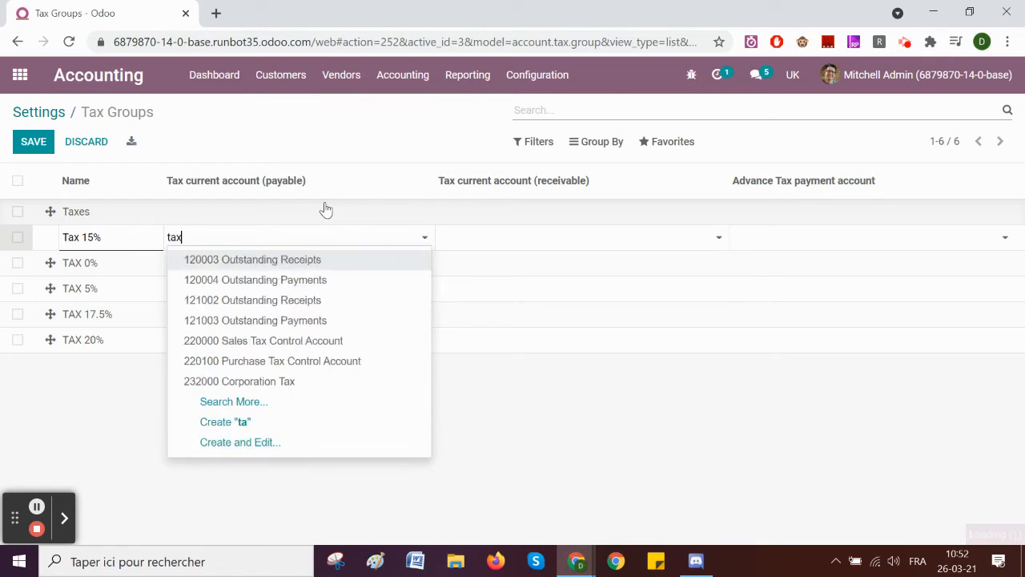
click(290, 267)
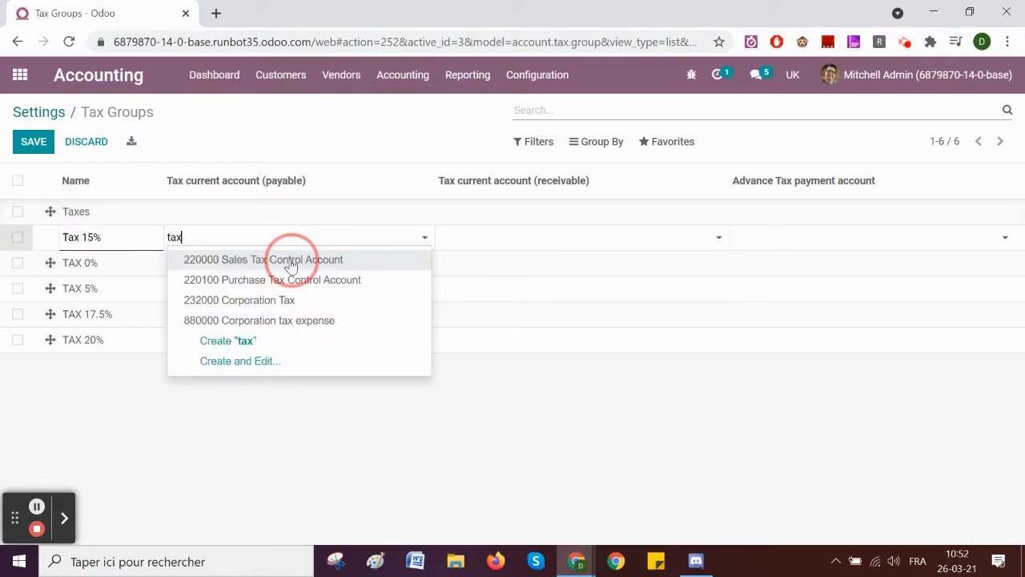
- Set the payable tax current account of the TAX 0% and TAX 5% groups to 220000 Sales Tax Control Account
click(338, 269)
text(t)
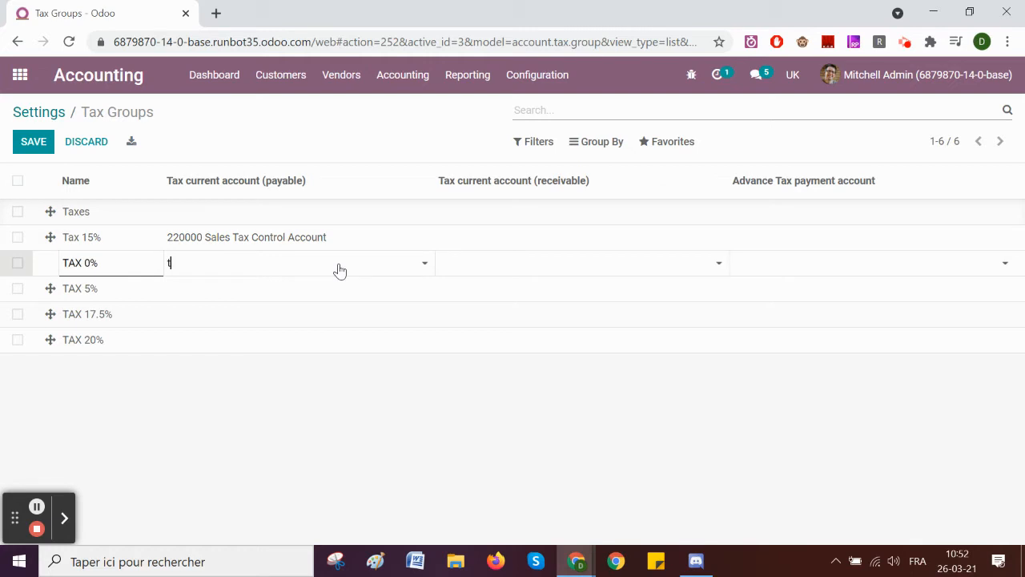
text(ax)
click(277, 293)
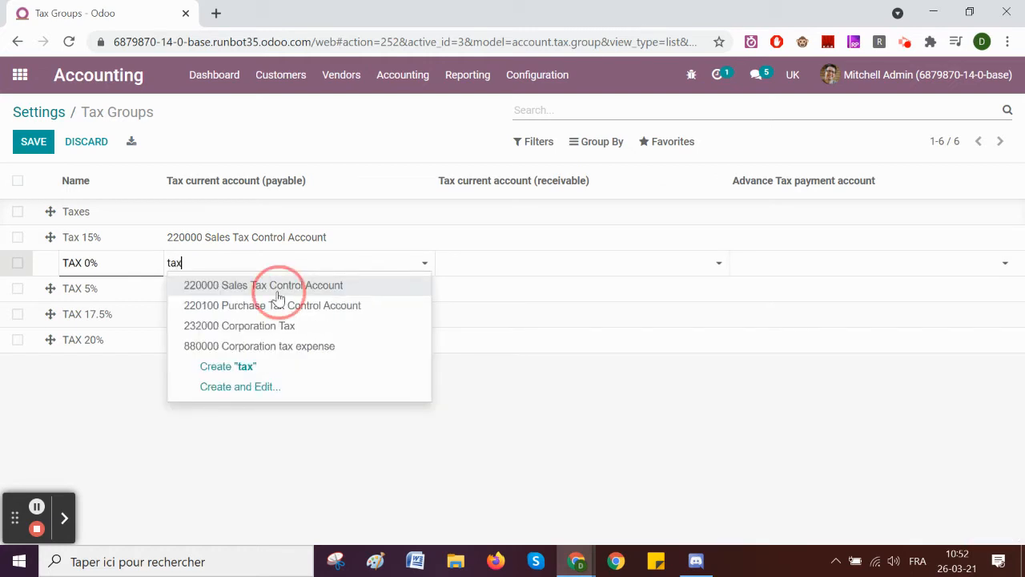
click(256, 298)
text(tax)
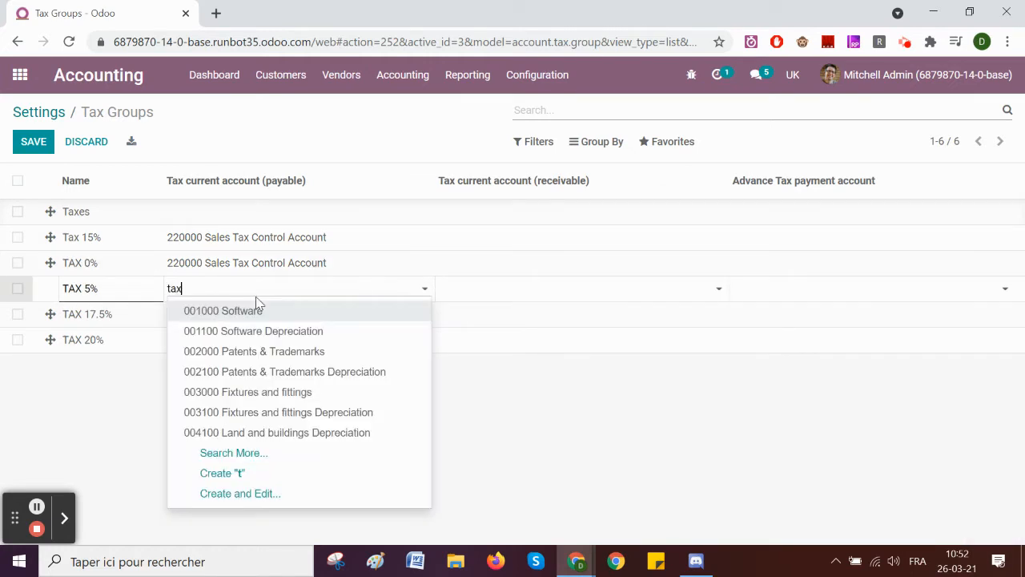
click(261, 312)
- Set the payable tax current account of the TAX 17.5% and TAX 20% groups to 220000 Sales Tax Control Account
click(252, 324)
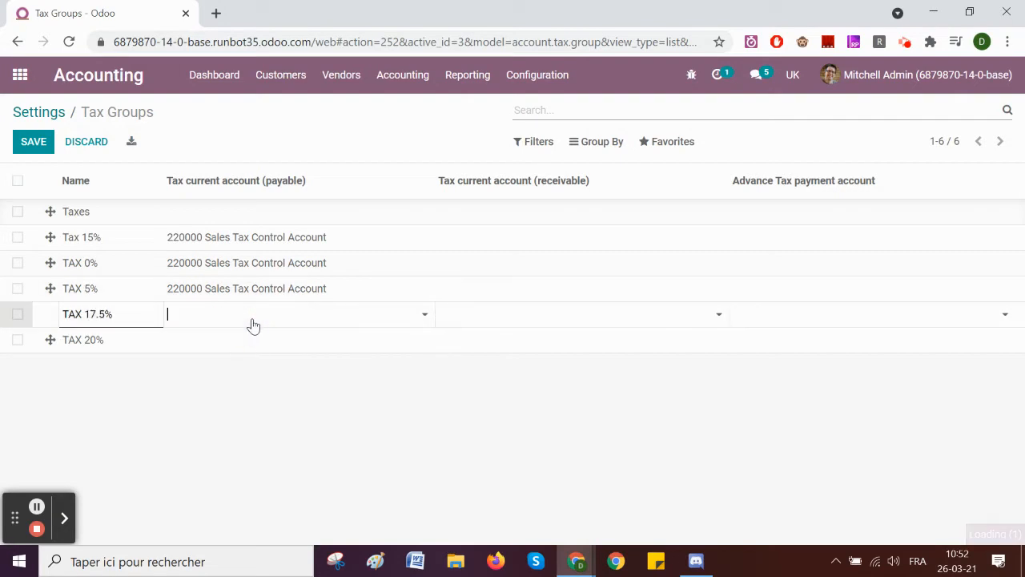
text(tax)
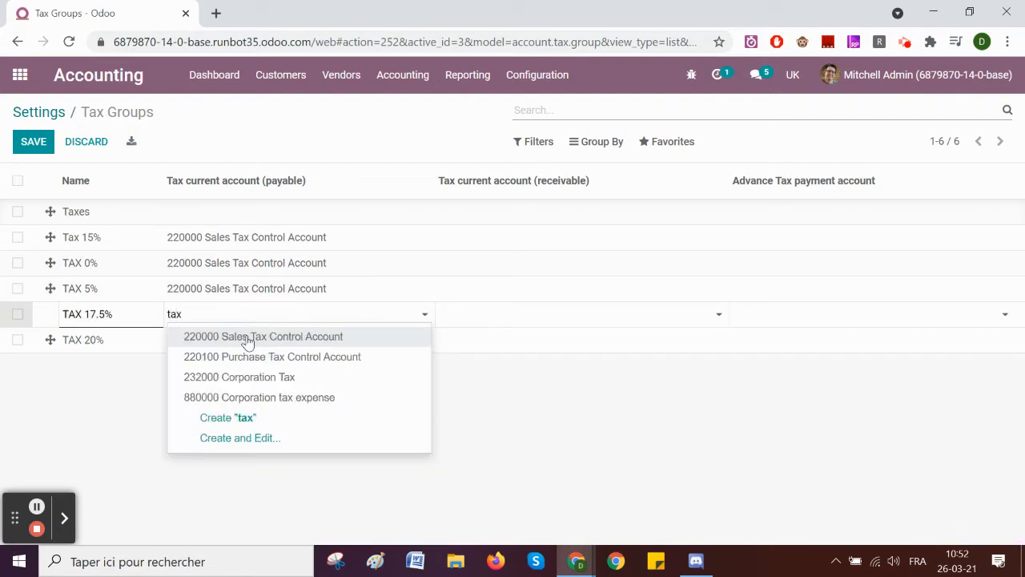
click(249, 340)
click(238, 347)
text(ta)
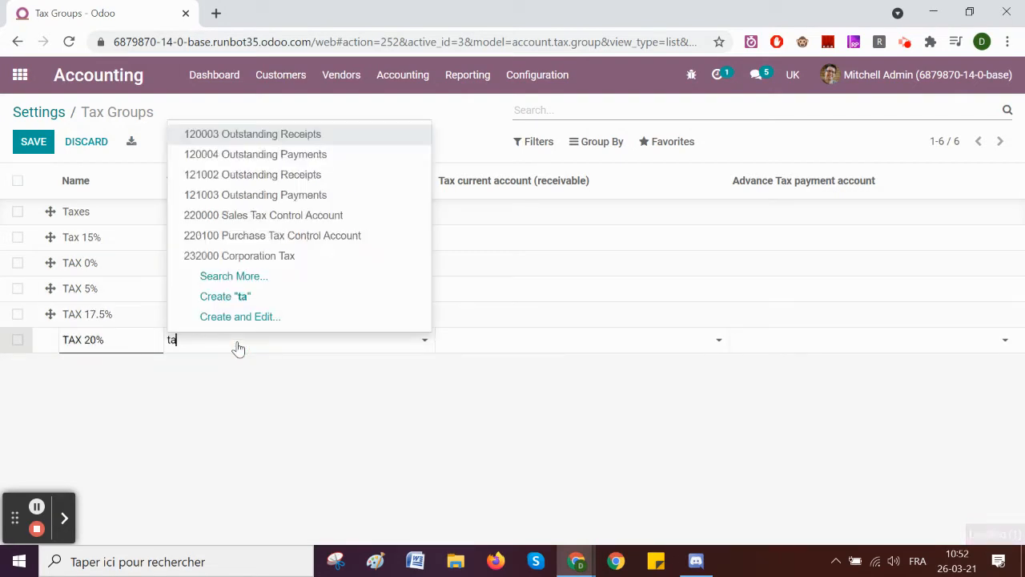
text(x)
click(238, 360)
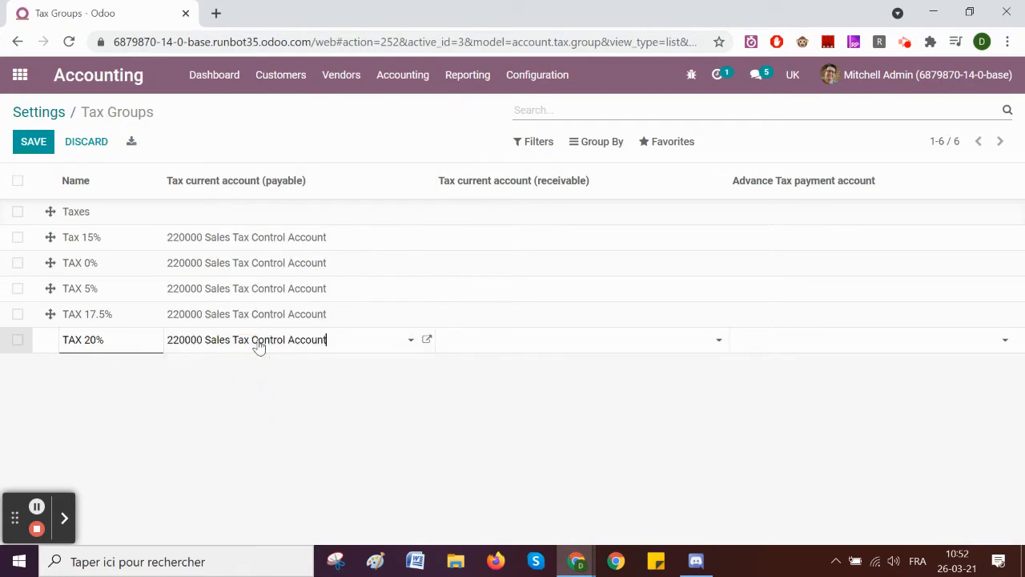
- Set the receivable tax current account of the Tax 15% and TAX 0% groups to 220100 Purchase Tax Control Account
click(522, 249)
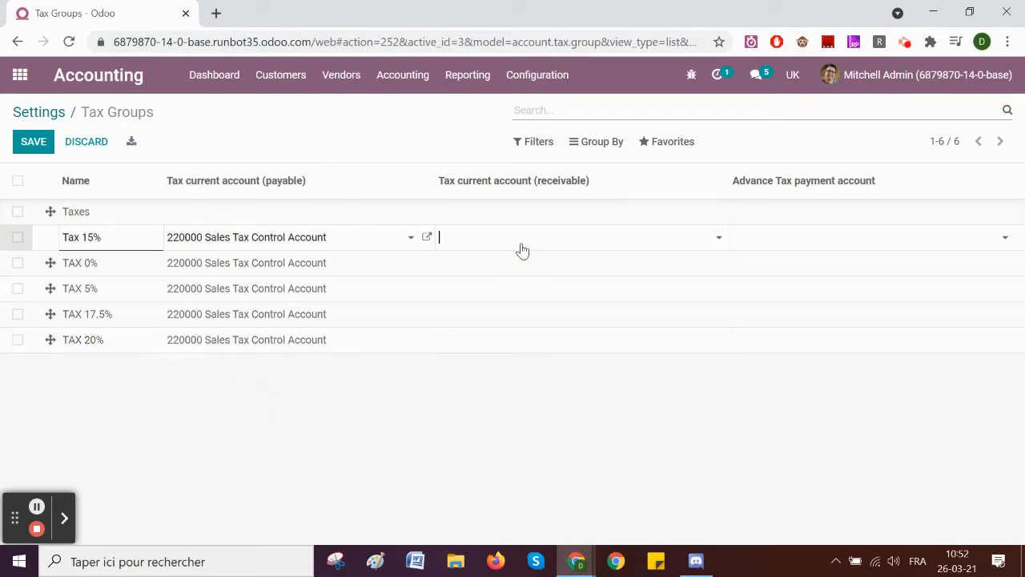
text(purc)
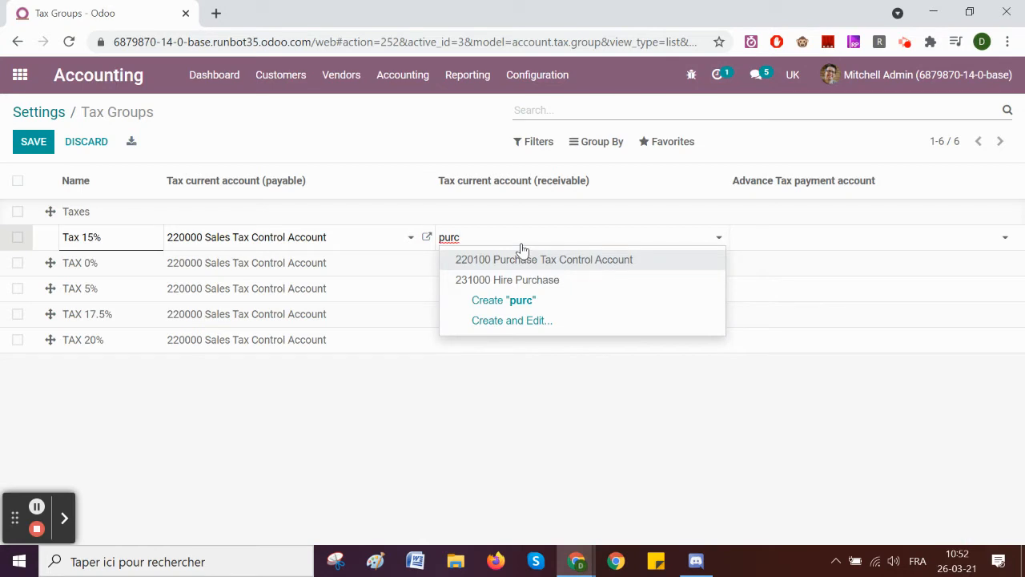
key(Return)
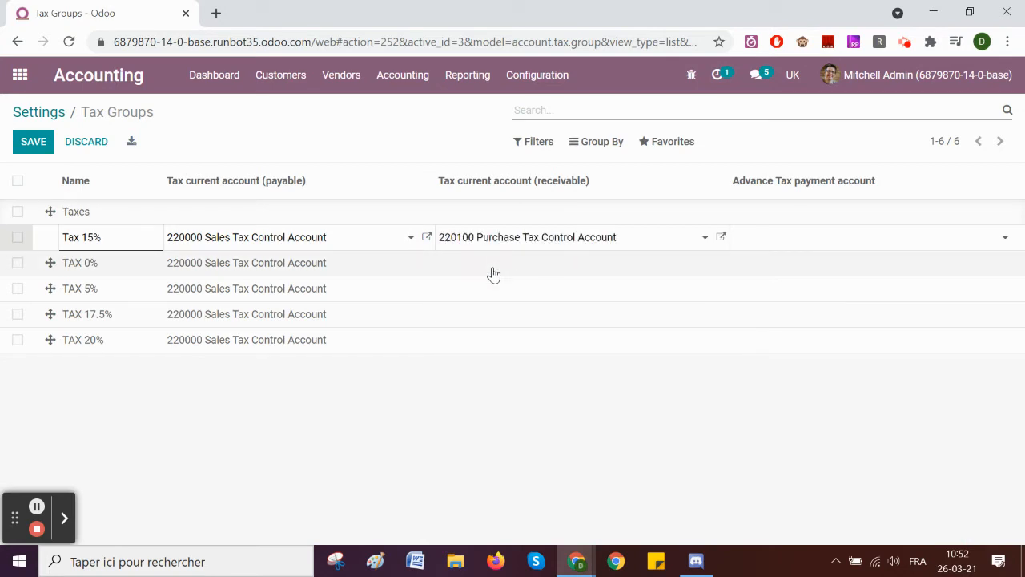
click(491, 271)
text(purcha)
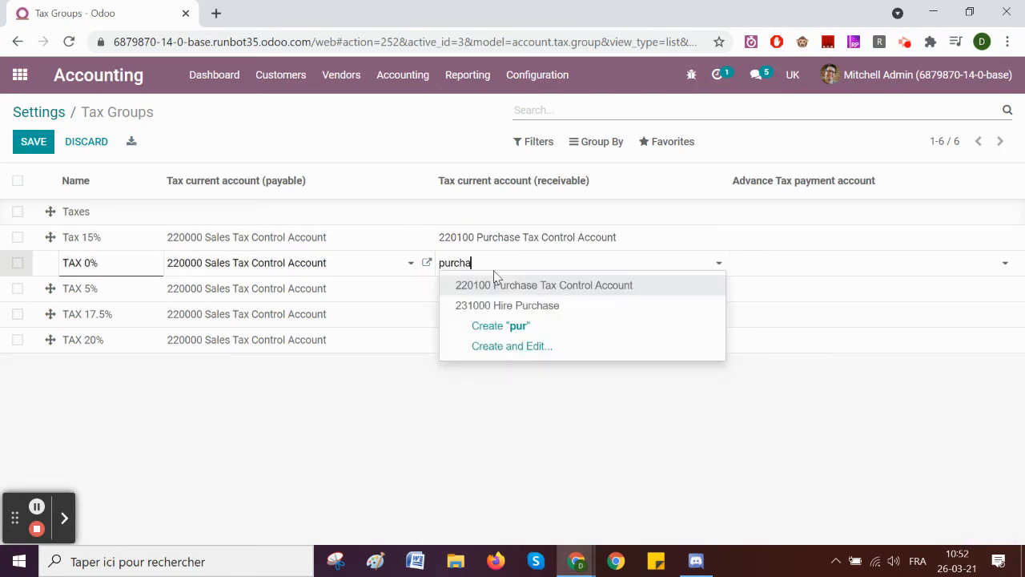
key(Return)
- Set the receivable tax current account of the TAX 5% and TAX 17.5% groups to 220100 Purchase Tax Control Account
click(491, 286)
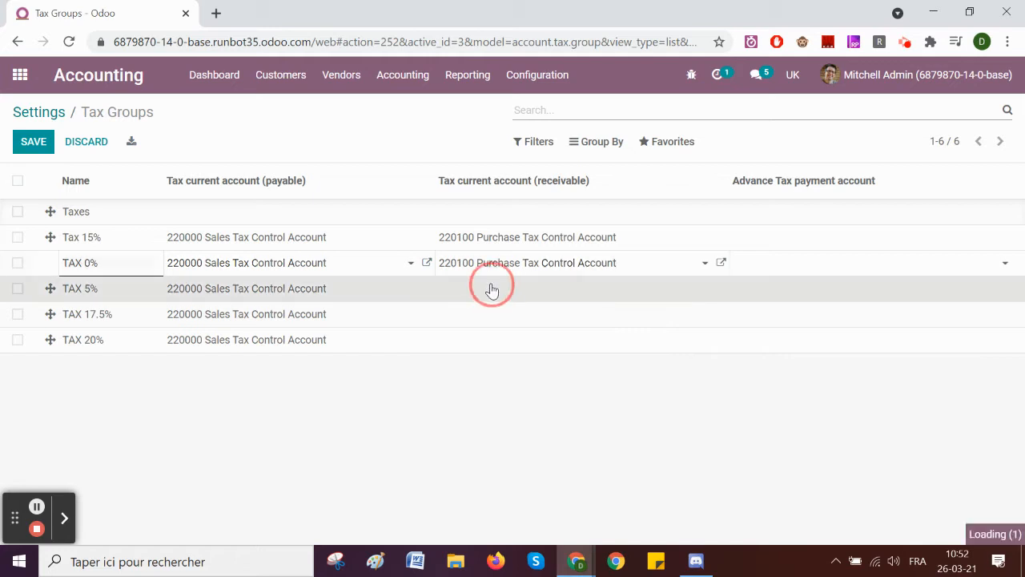
text(purcha)
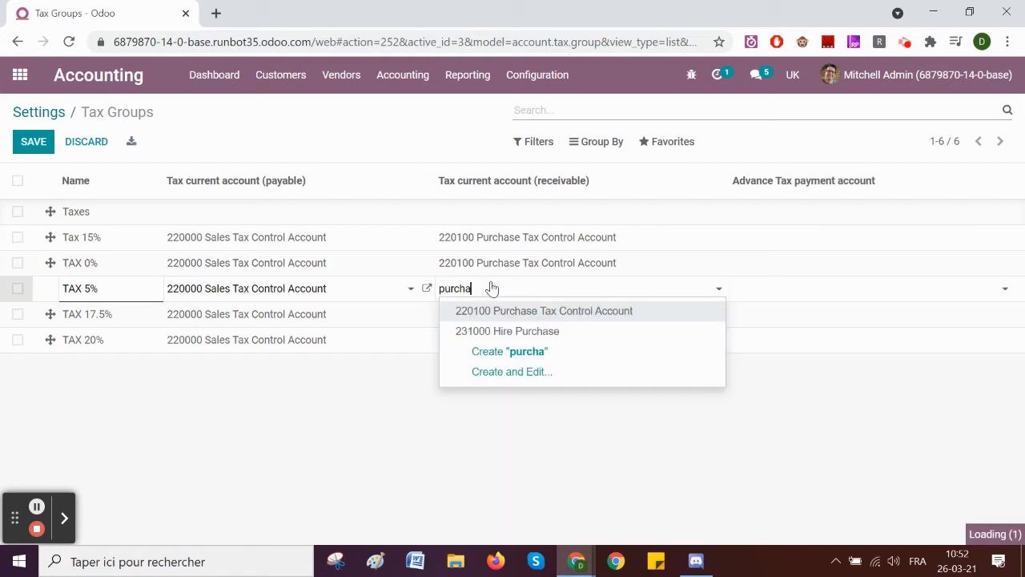
key(Return)
click(526, 315)
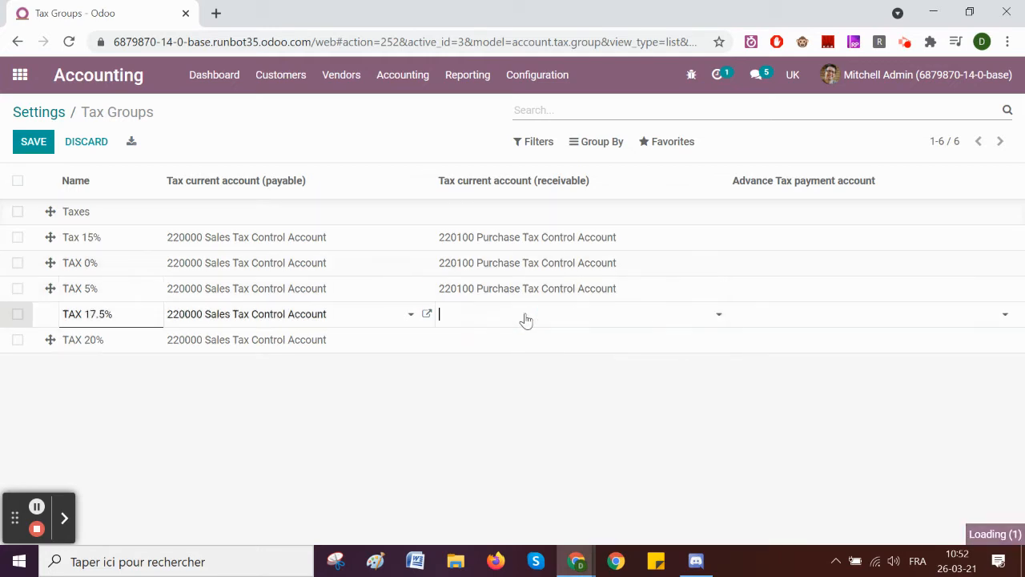
text(purc)
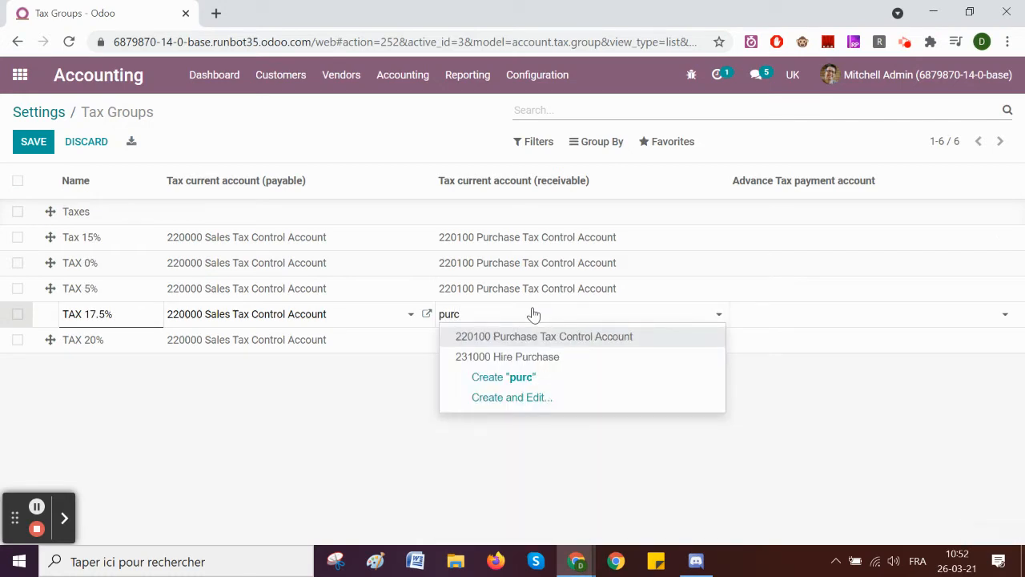
key(Return)
- Set the receivable tax current account of the TAX 20% group to 220100 Purchase Tax Control Account and save the row
click(497, 341)
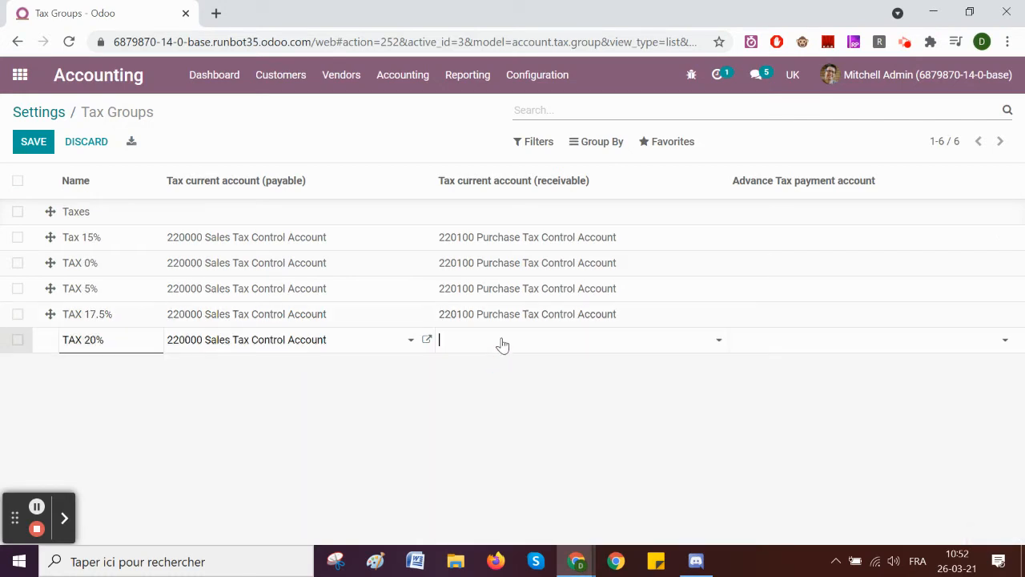
text(purch)
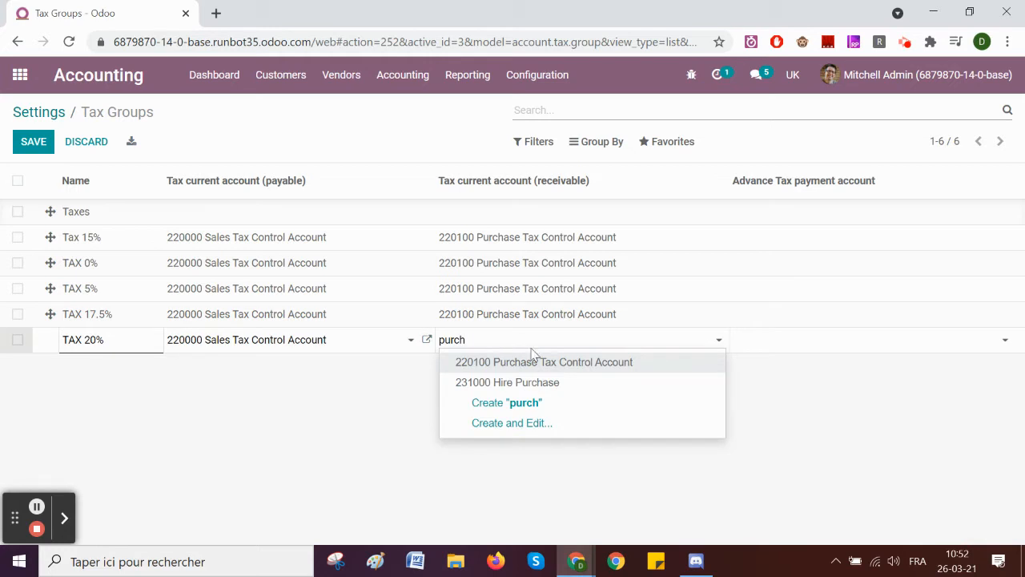
click(549, 363)
click(636, 446)
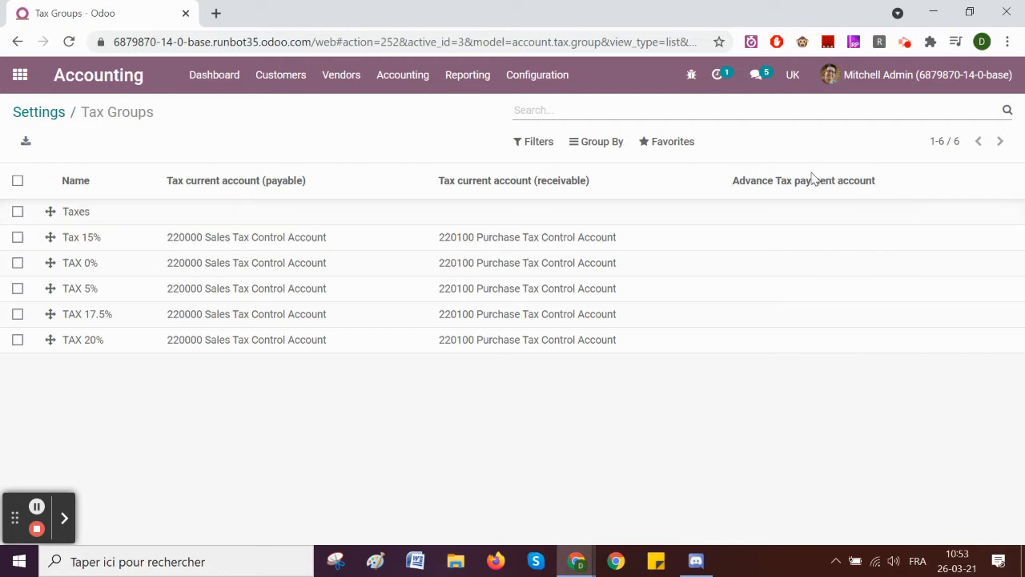
mouse_move(813, 179)
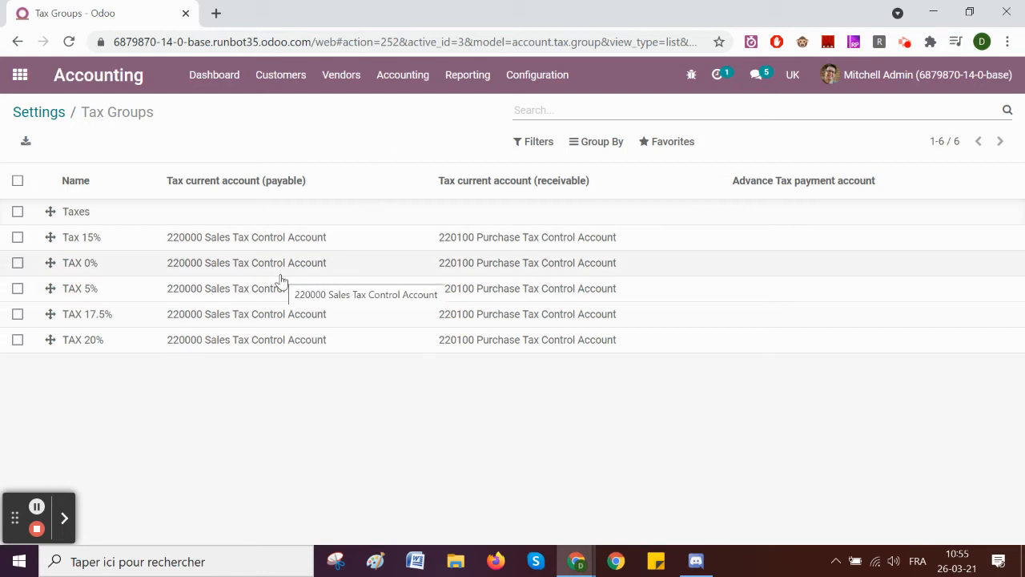
click(36, 507)
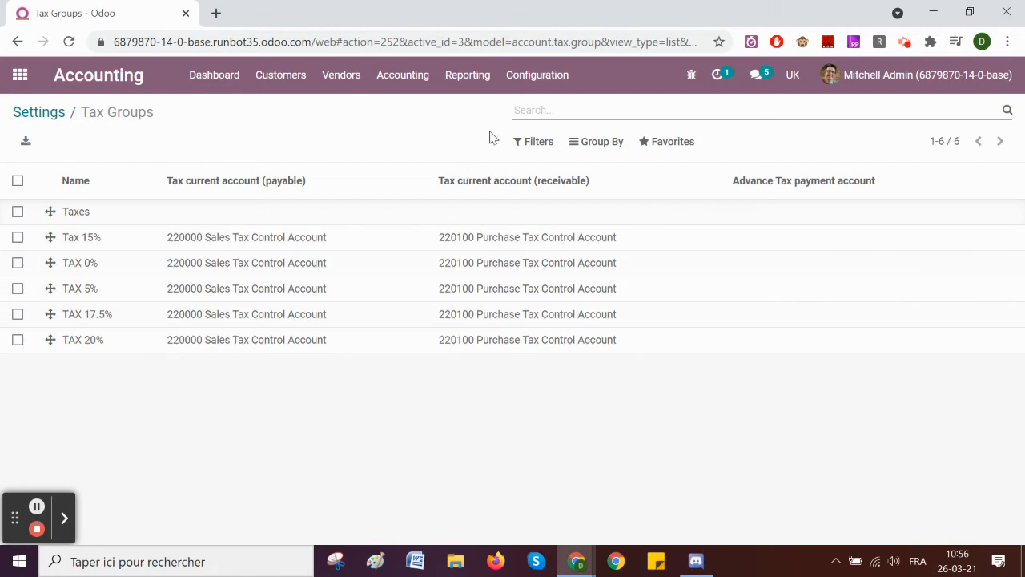
- Set the tax return periodicity to quarterly in the accounting settings and save them
click(537, 84)
click(534, 109)
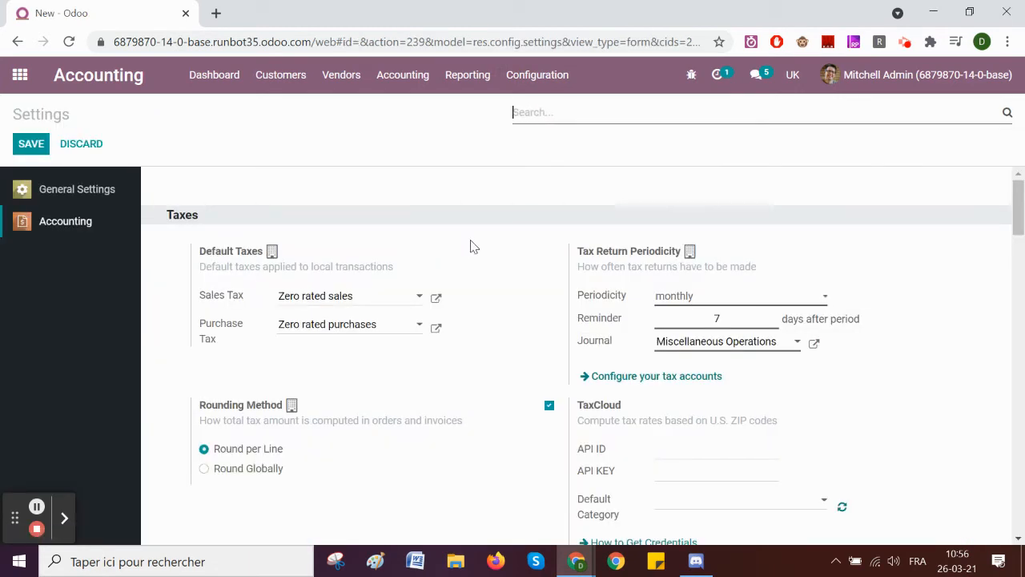
click(691, 302)
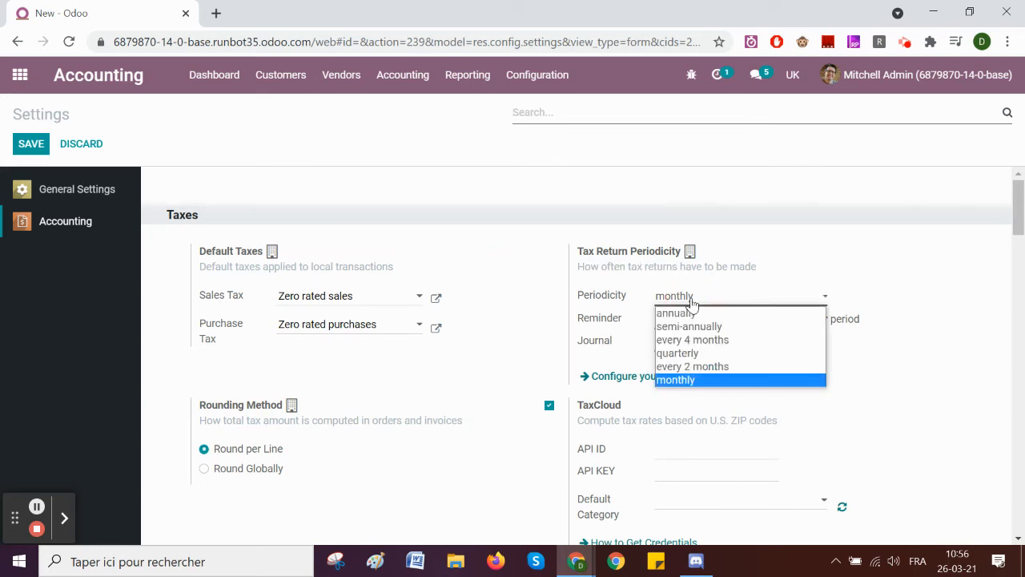
click(690, 353)
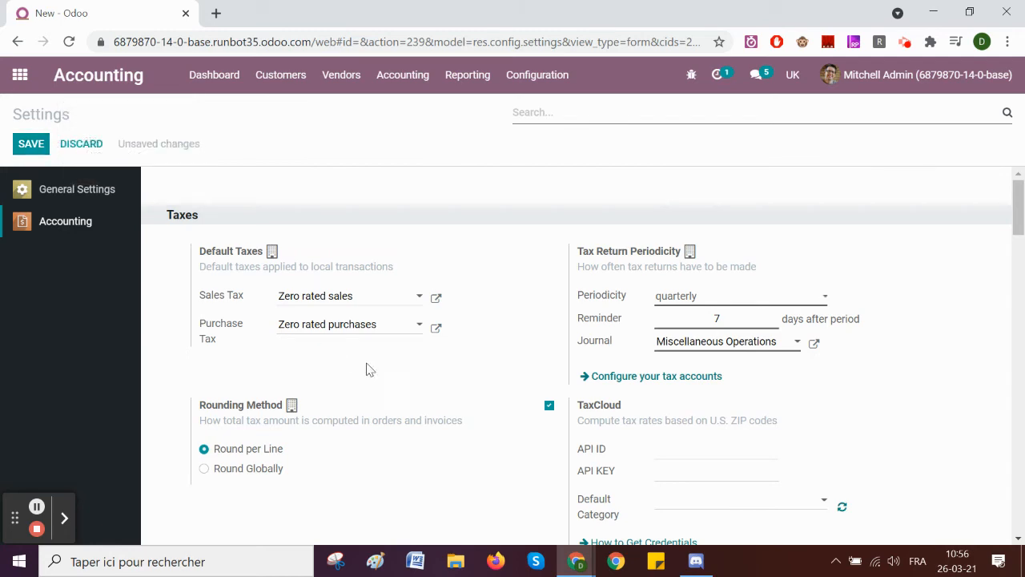
scroll(382, 373, down, 10)
scroll(381, 375, down, 10)
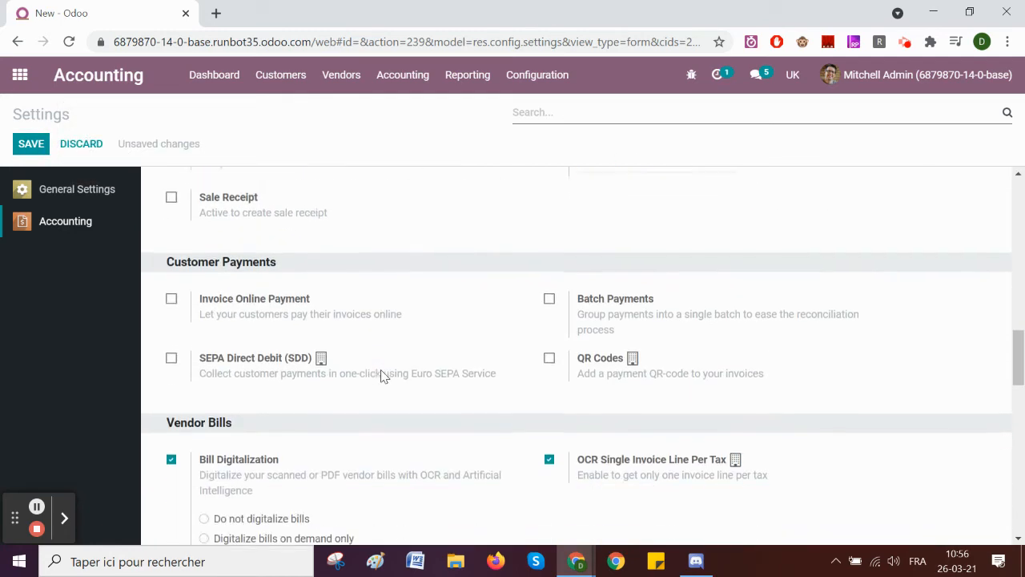
scroll(382, 375, down, 4)
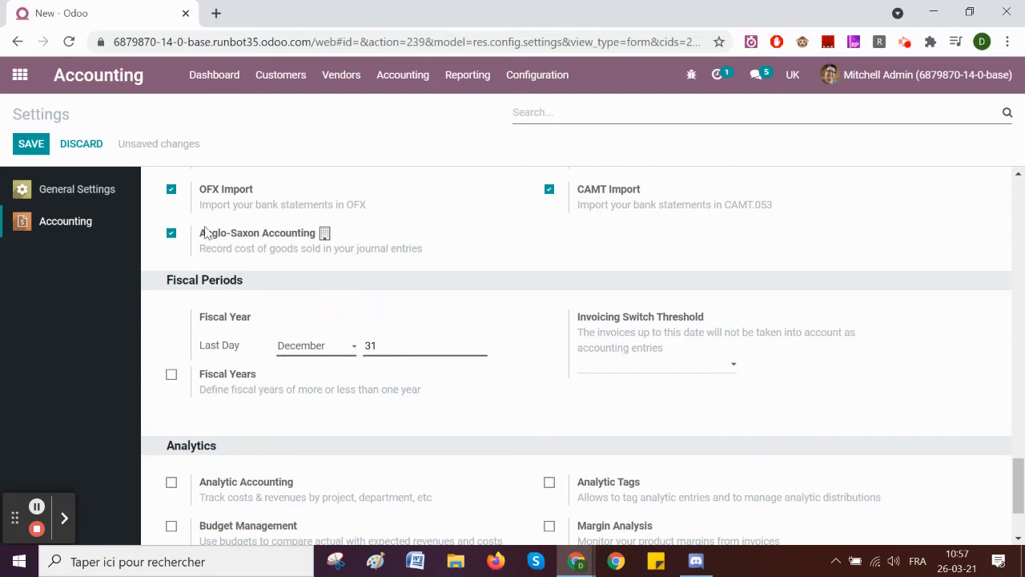
click(32, 143)
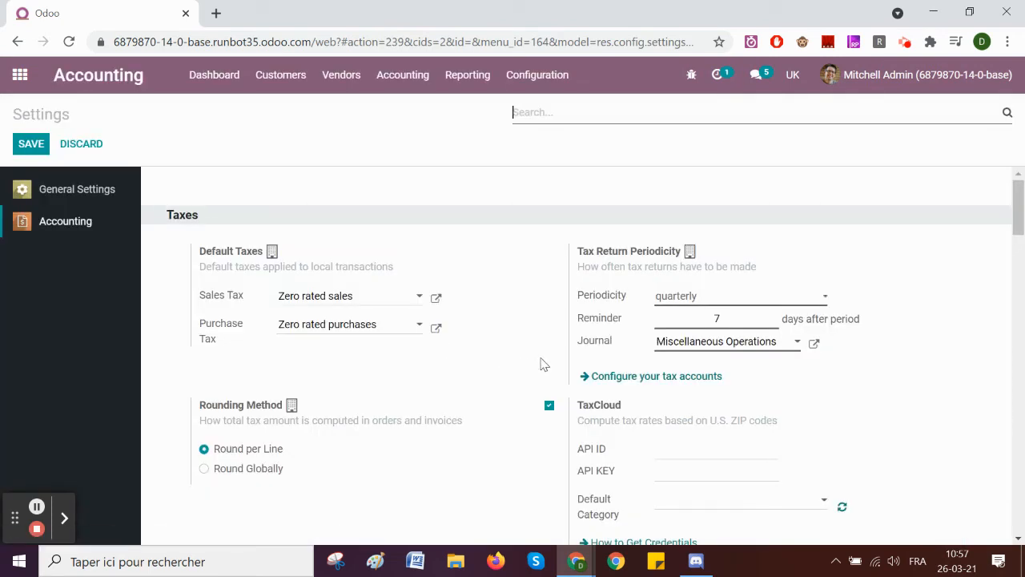
- Check the tax return reminder and its due date under Miscellaneous Operations on the accounting dashboard
click(215, 75)
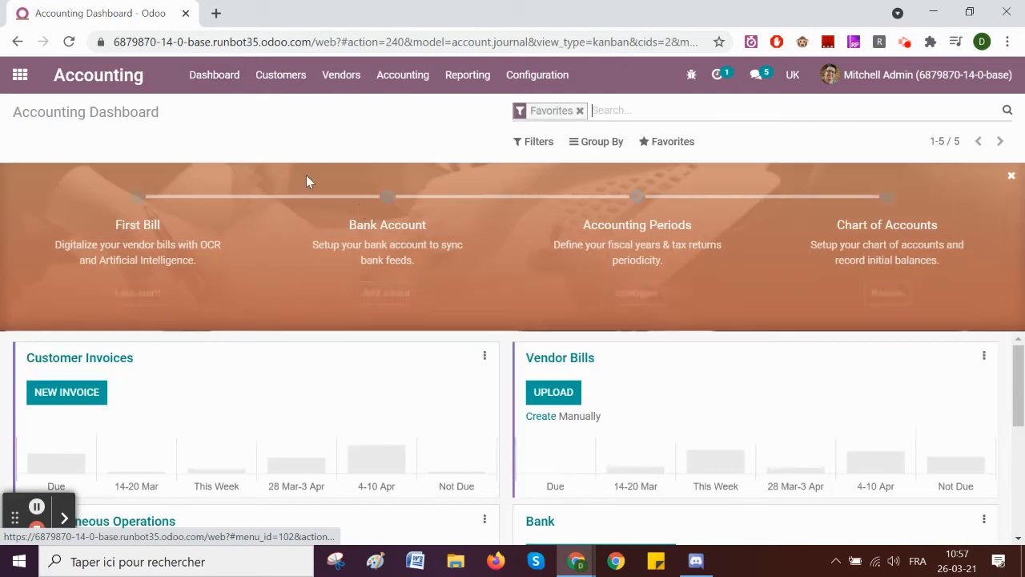
scroll(332, 377, down, 3)
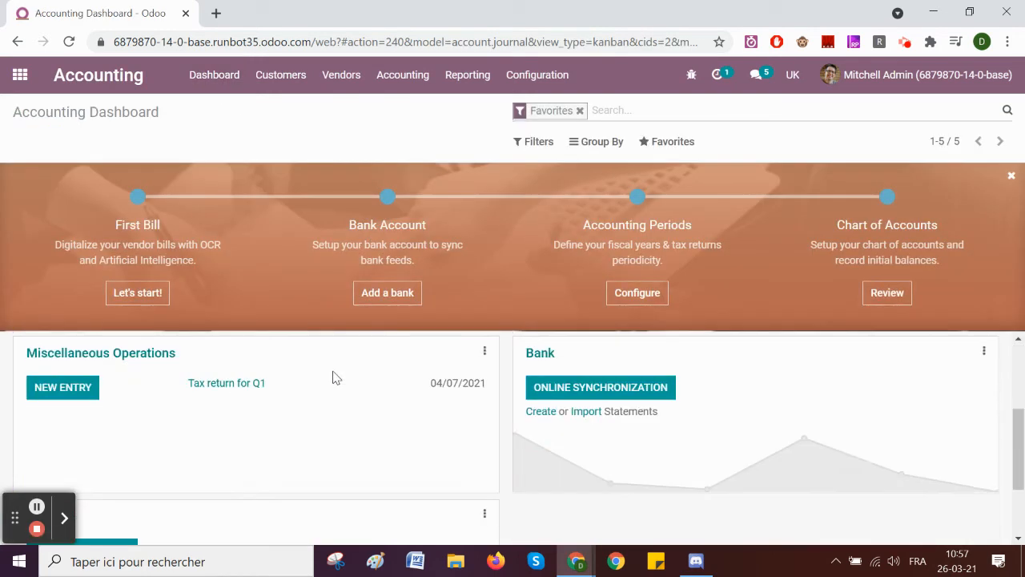
scroll(333, 376, up, 1)
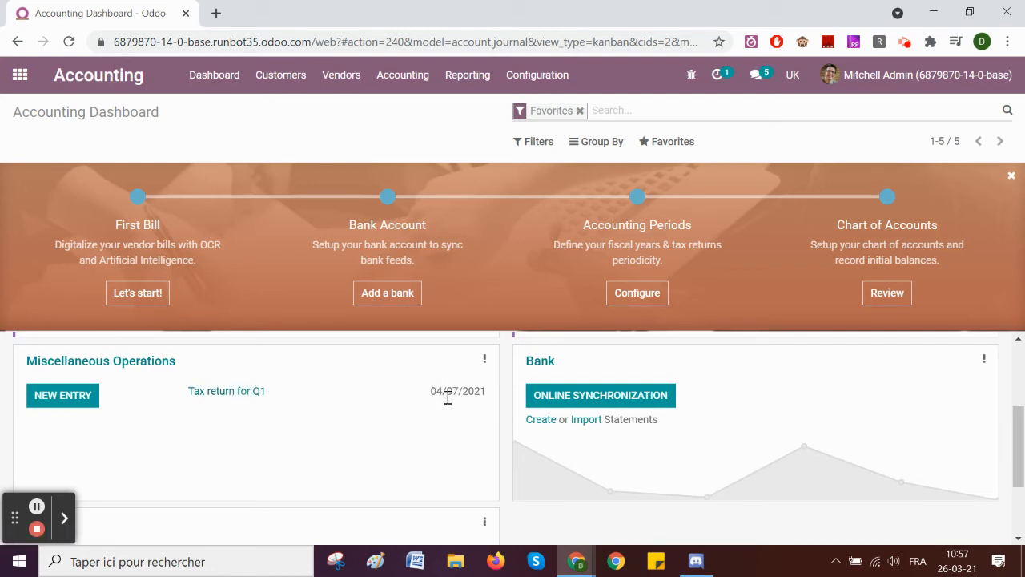
- Open the draft Tax return for Q1 journal entry and refresh its proposed tax closing entry
click(391, 97)
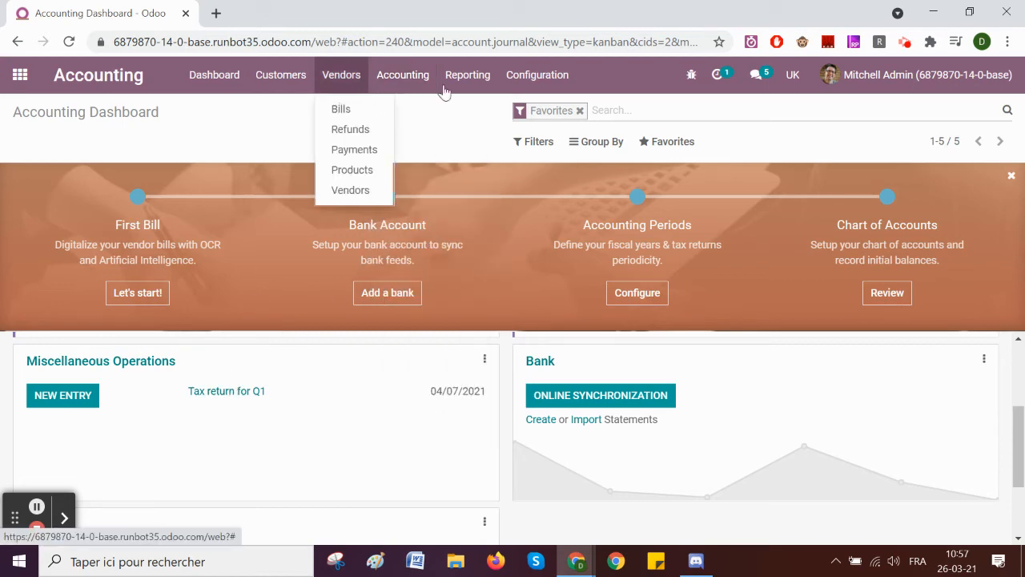
click(428, 132)
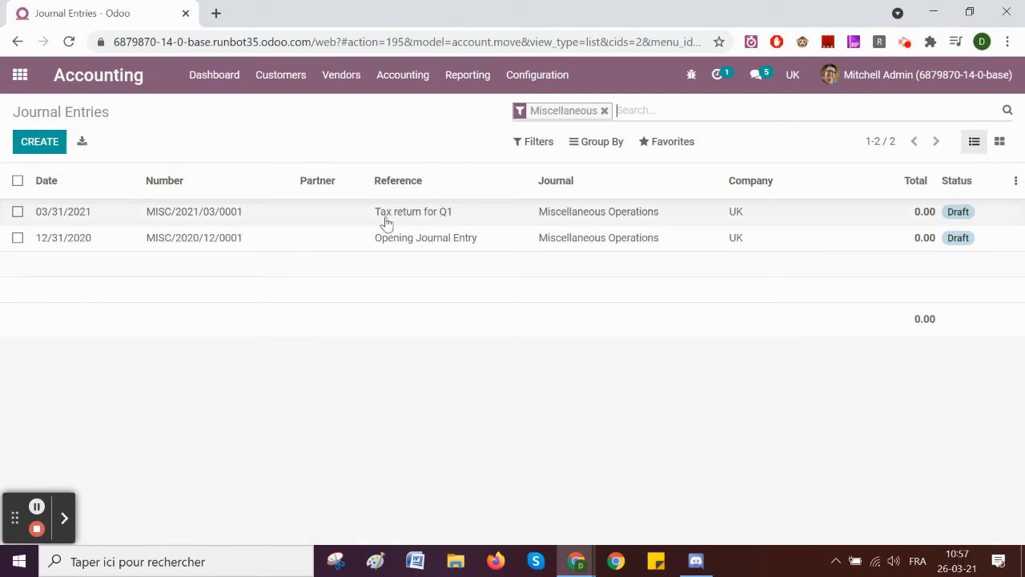
click(321, 216)
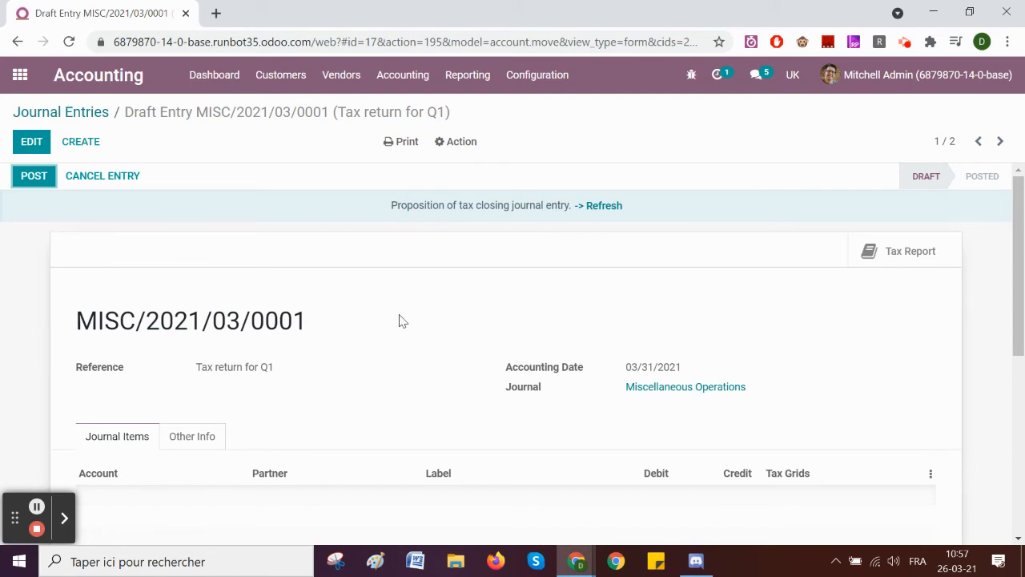
click(595, 206)
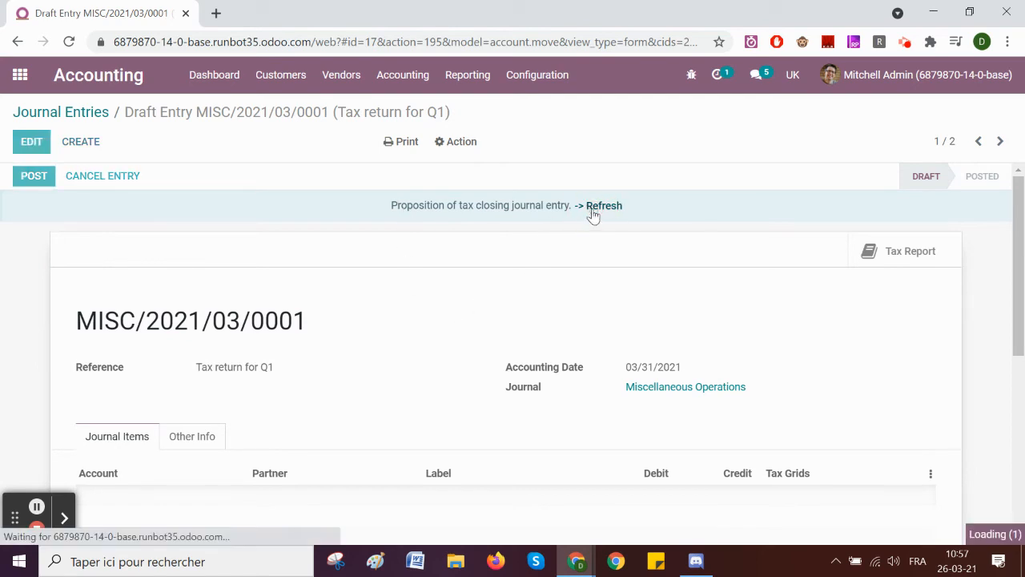
click(286, 189)
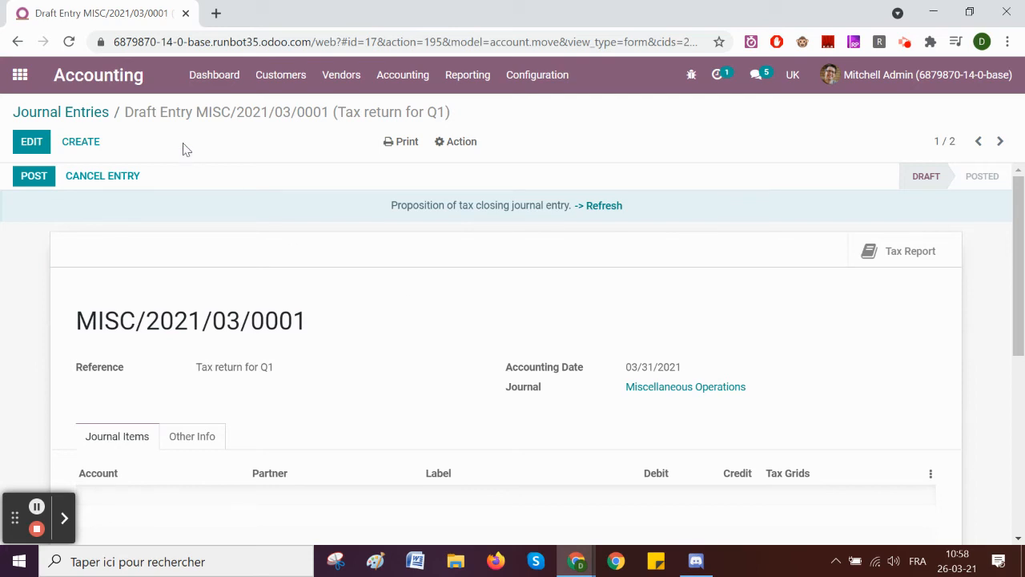
- View the tax report through the dashboard's Tax return for Q1 reminder, and check the tax return periodicity settings
click(215, 77)
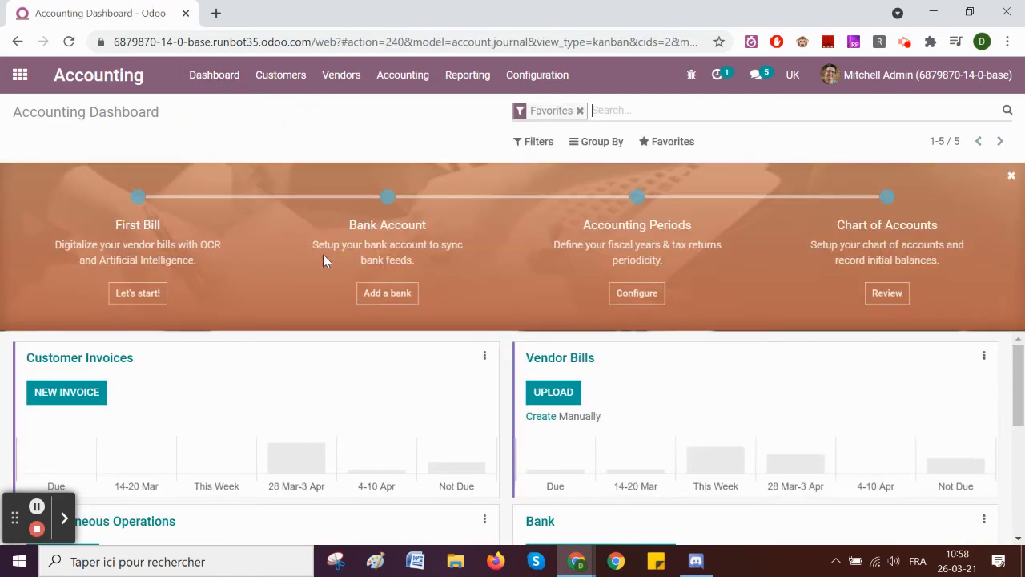
scroll(332, 377, down, 2)
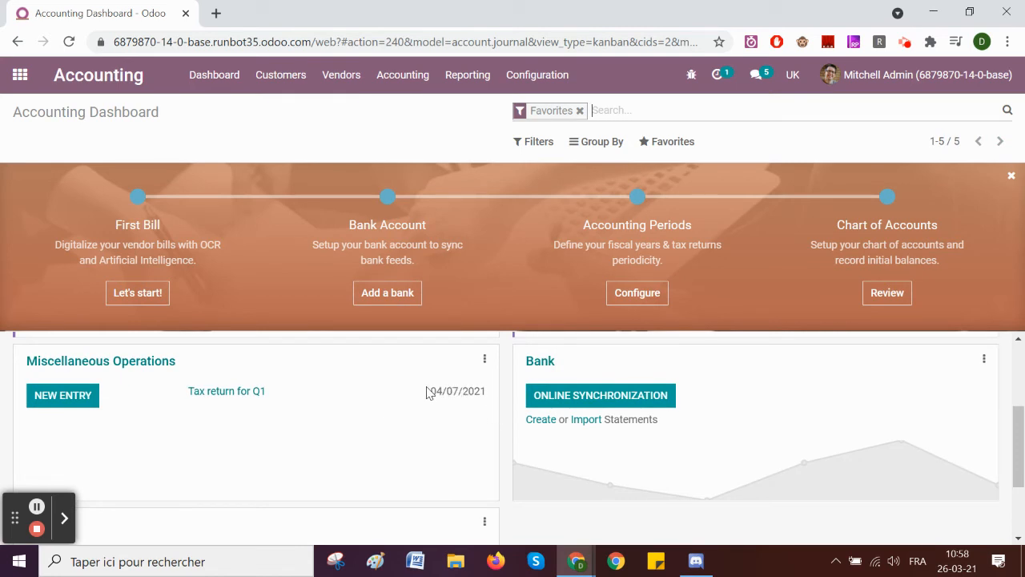
click(236, 390)
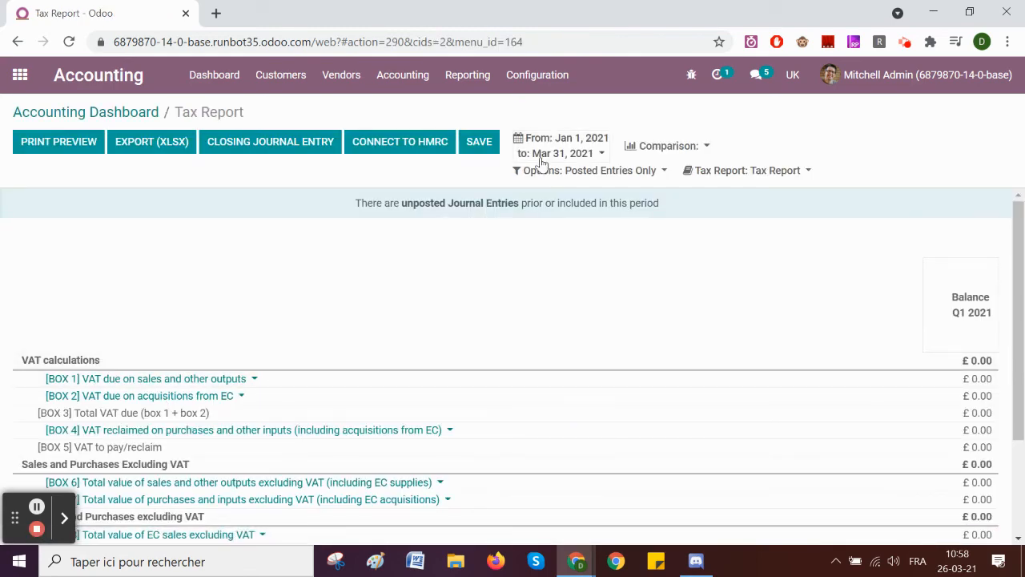
click(537, 88)
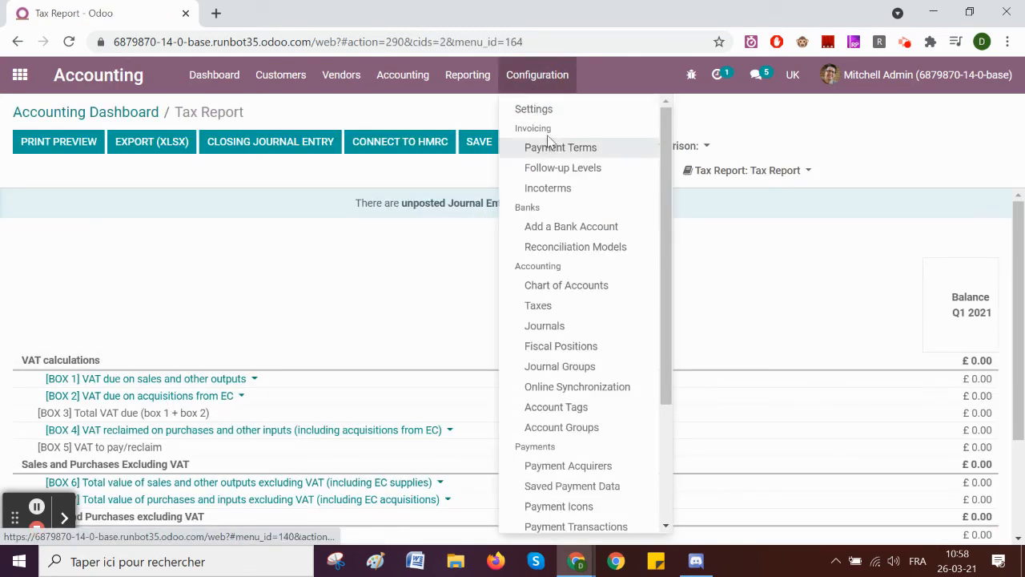
click(536, 110)
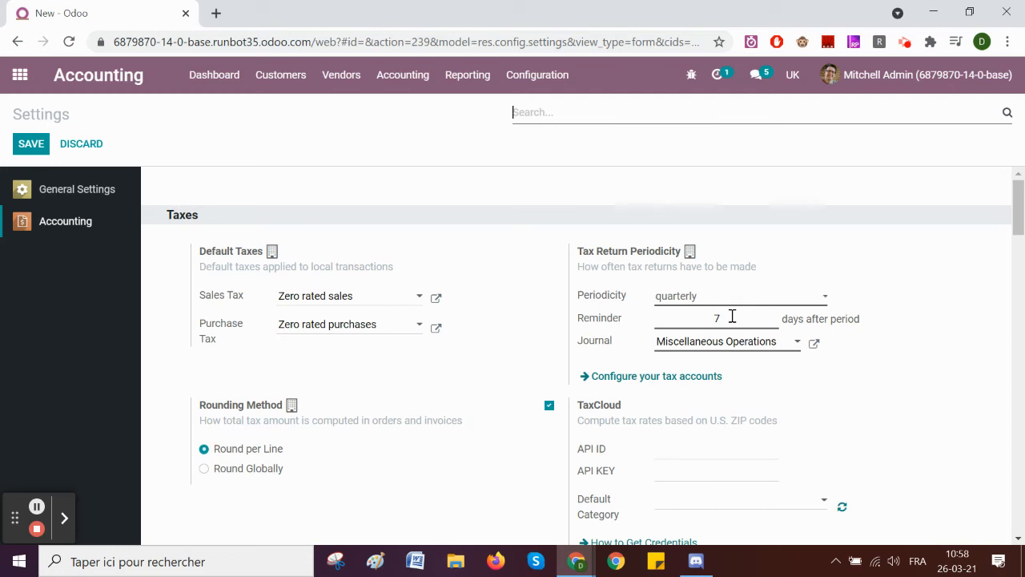
- Return to the tax report through the Tax return for Q1 reminder, and open it again from the audit reports
click(220, 78)
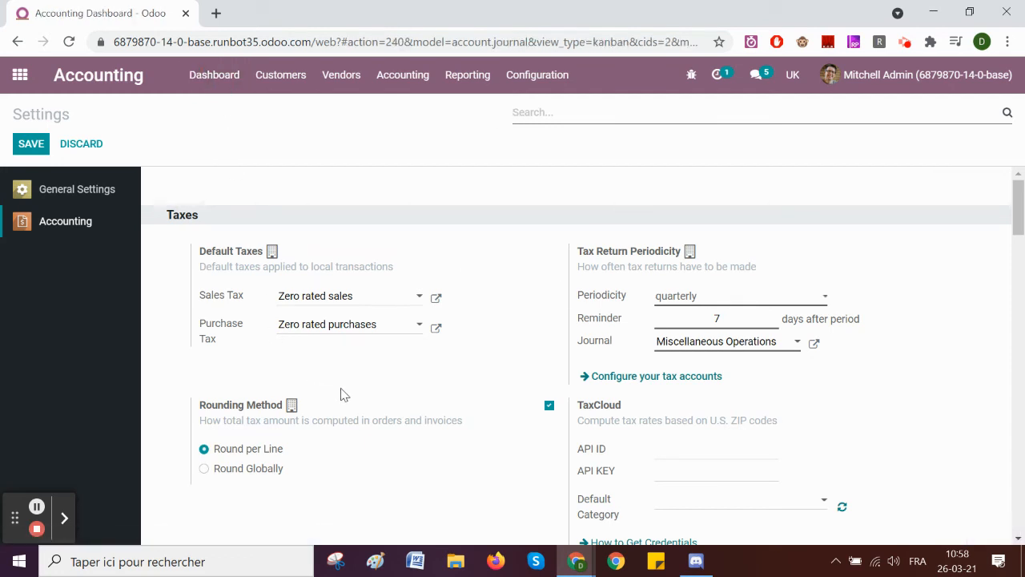
scroll(357, 387, down, 2)
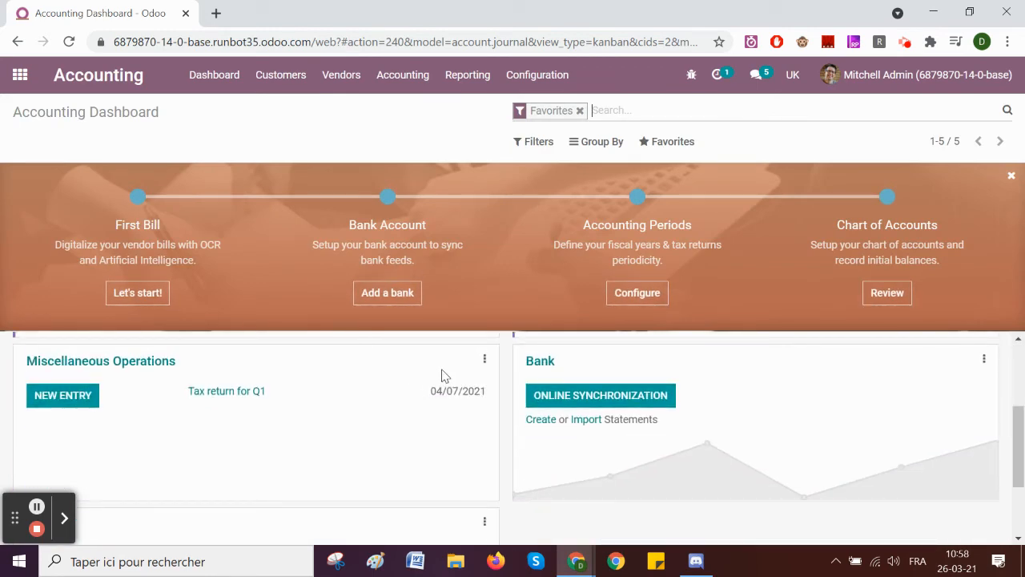
click(248, 393)
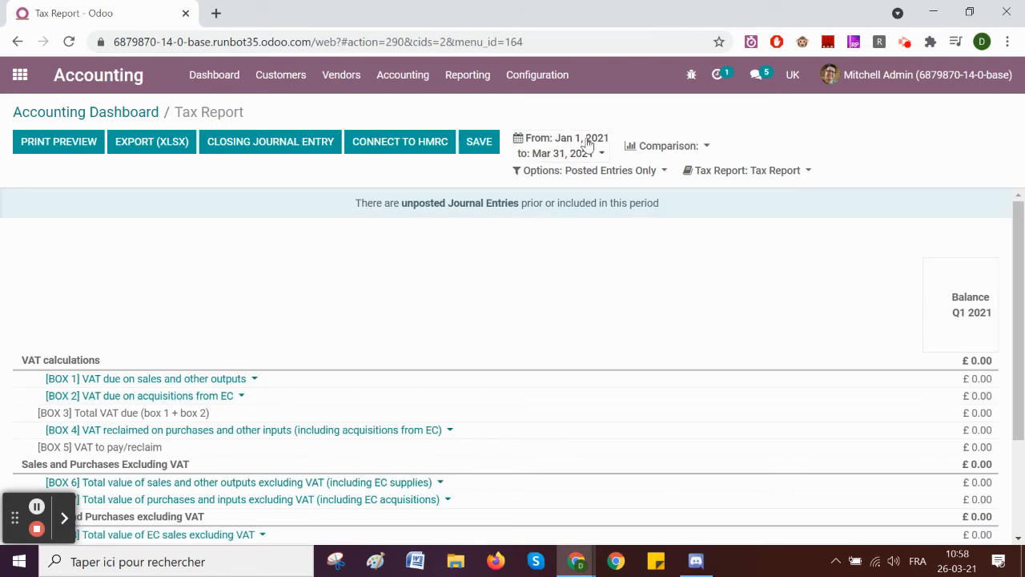
click(469, 80)
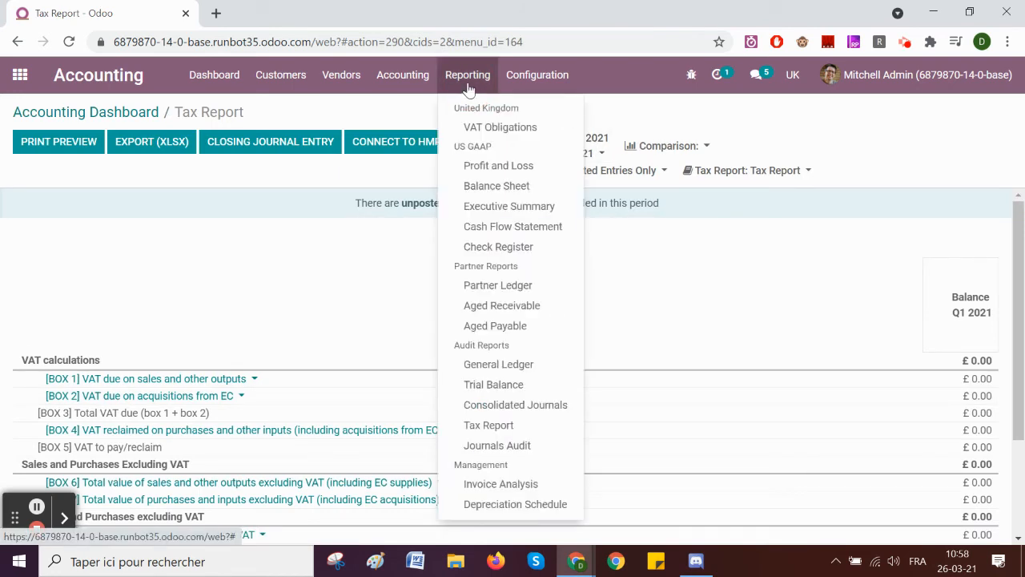
click(476, 428)
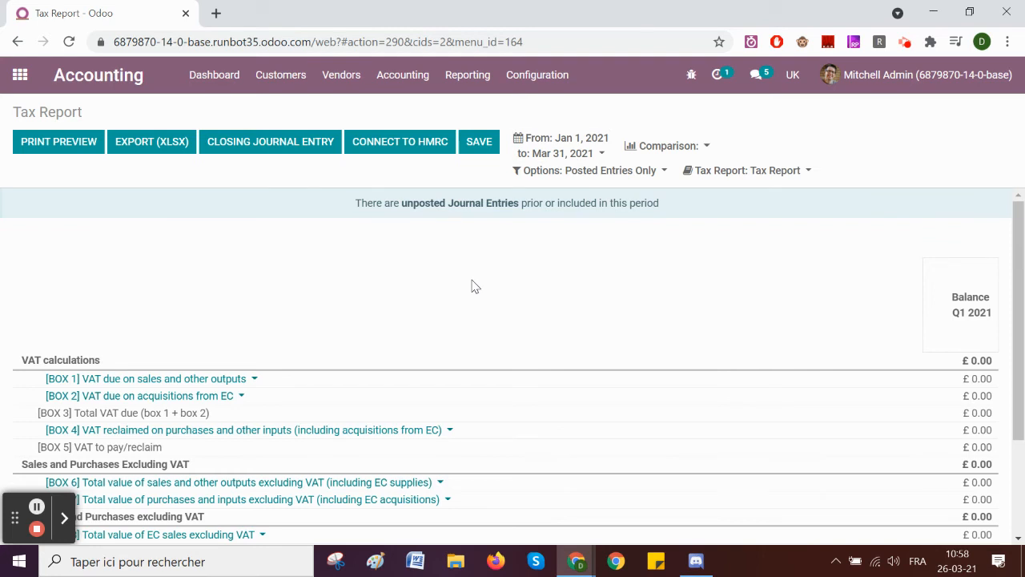
- Create a new customer invoice for Deco Addict
click(284, 80)
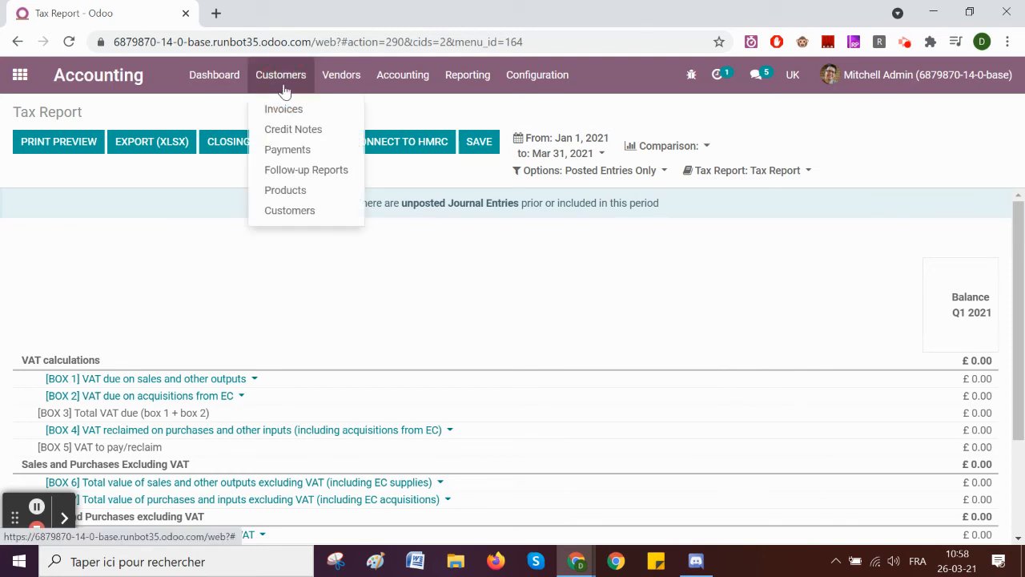
click(282, 114)
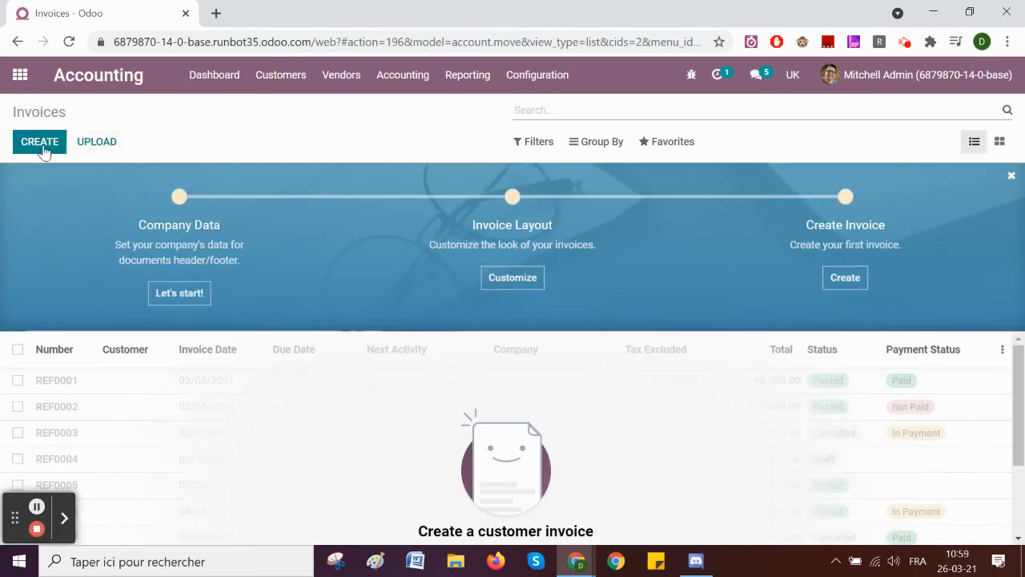
click(40, 144)
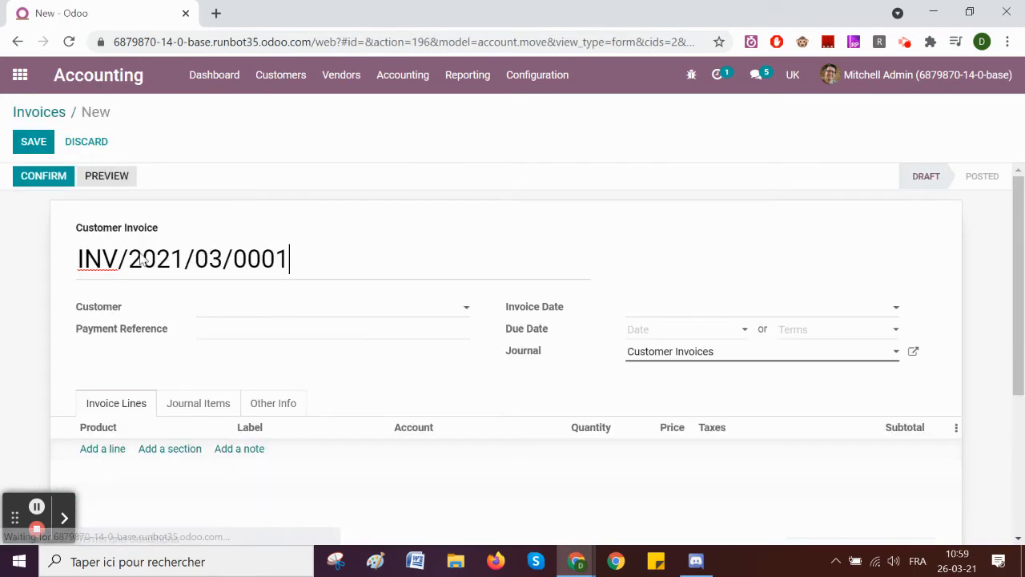
click(224, 308)
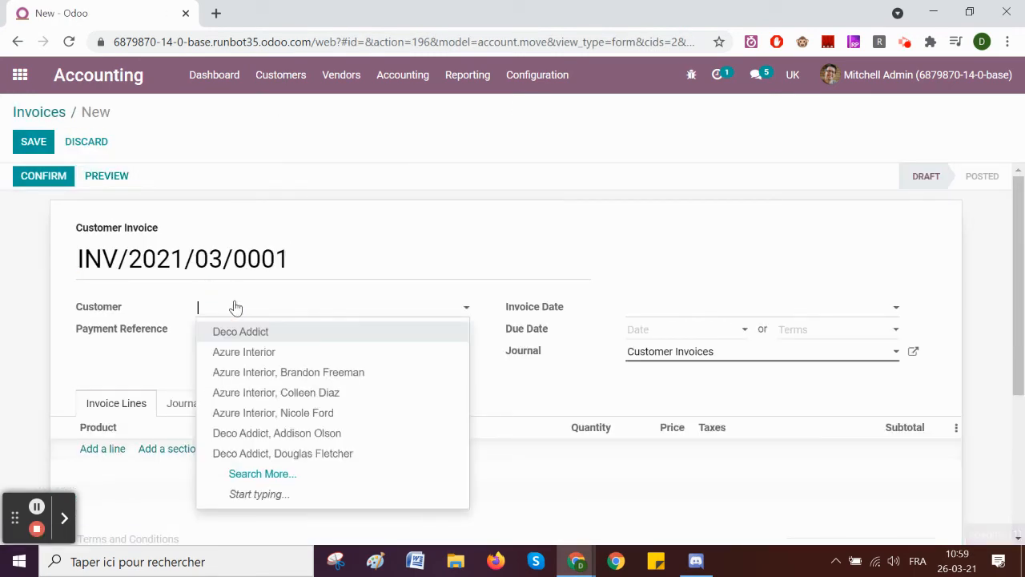
click(267, 333)
- Add the [E-COM07] Large Cabinet to the invoice with Standard rate sales (20%) as its tax, and confirm the invoice
click(111, 451)
click(109, 449)
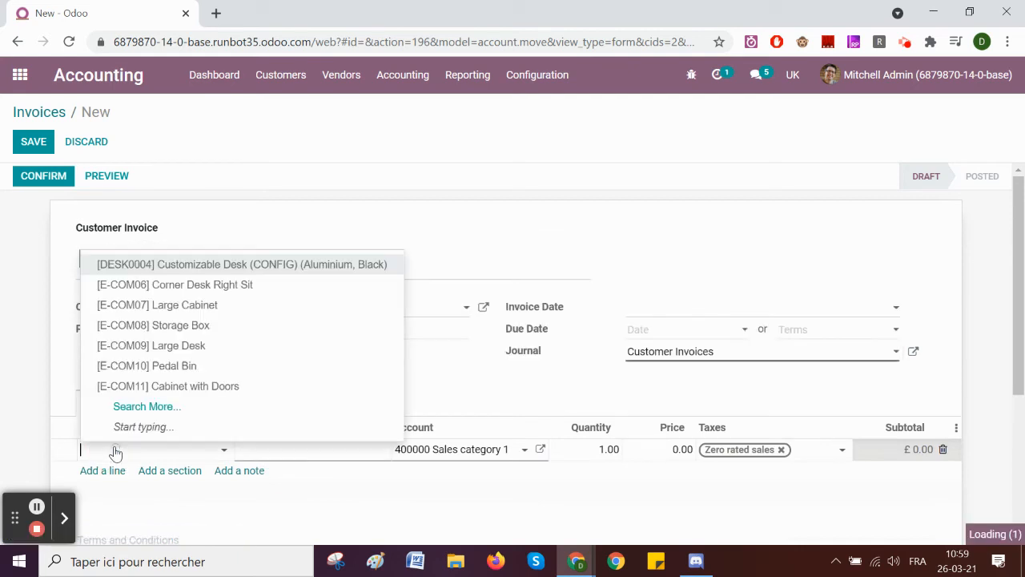
click(179, 314)
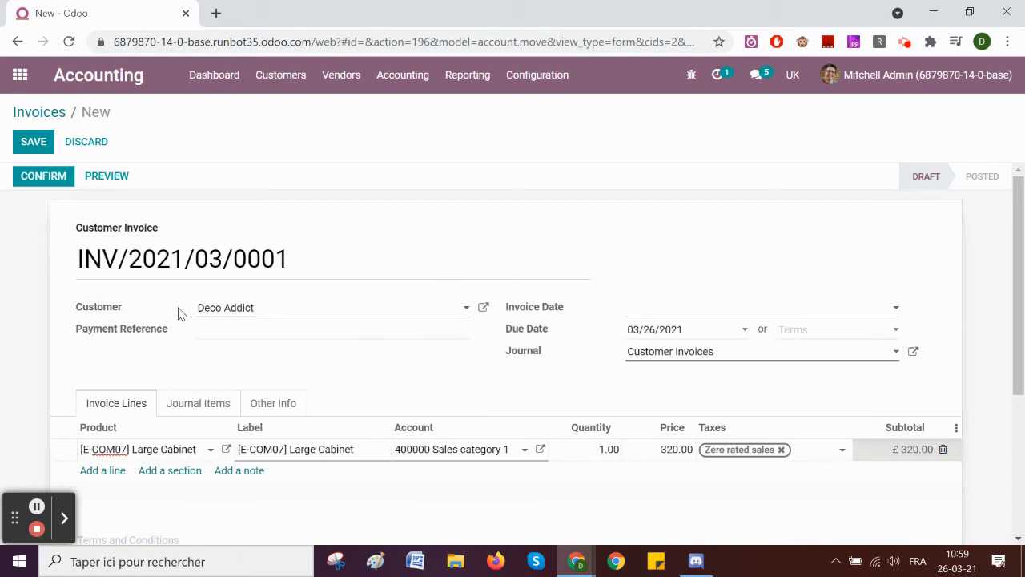
click(781, 450)
click(775, 451)
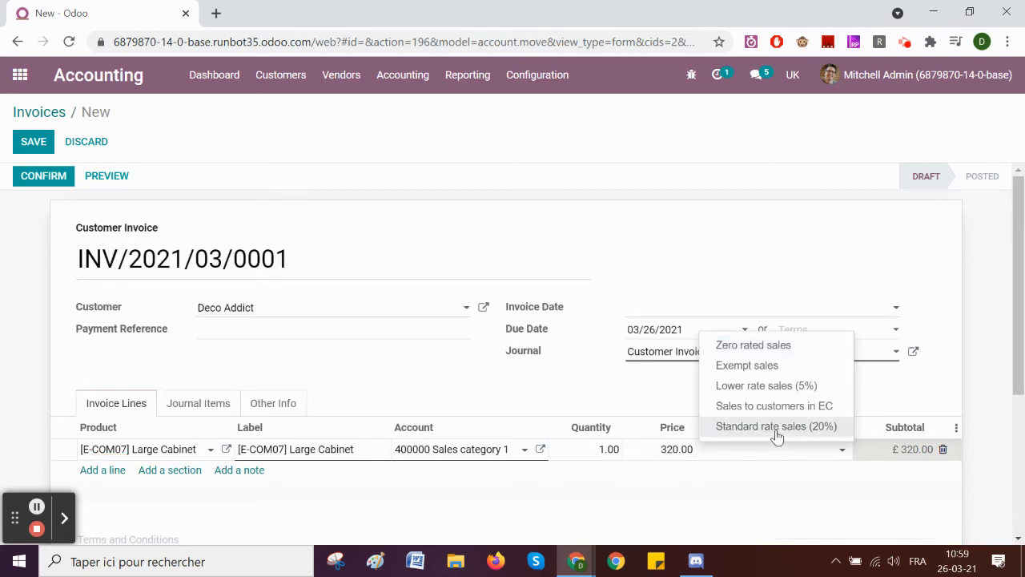
click(773, 426)
click(64, 183)
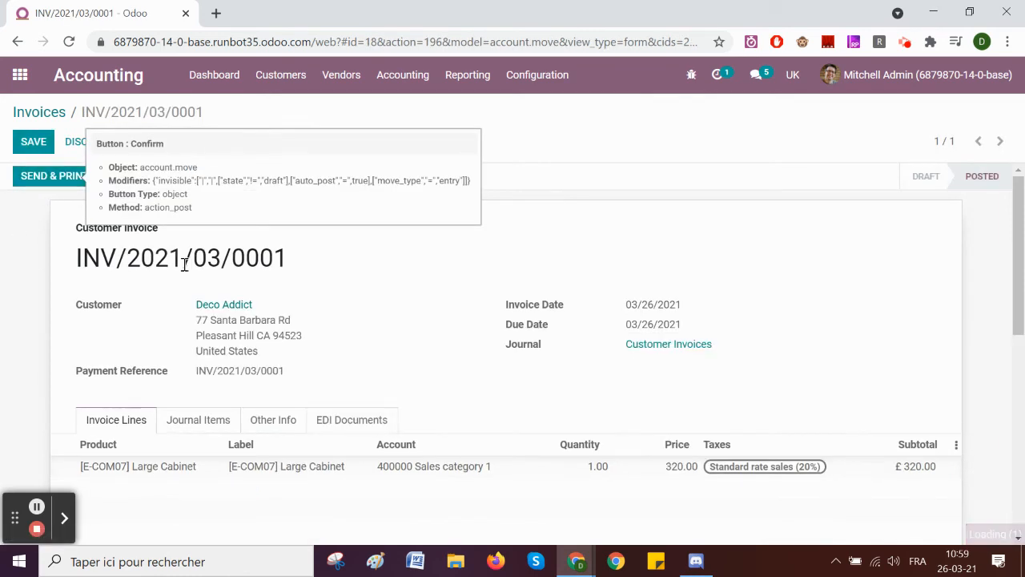
- Save the Deco Addict invoice and reset it to draft
click(588, 231)
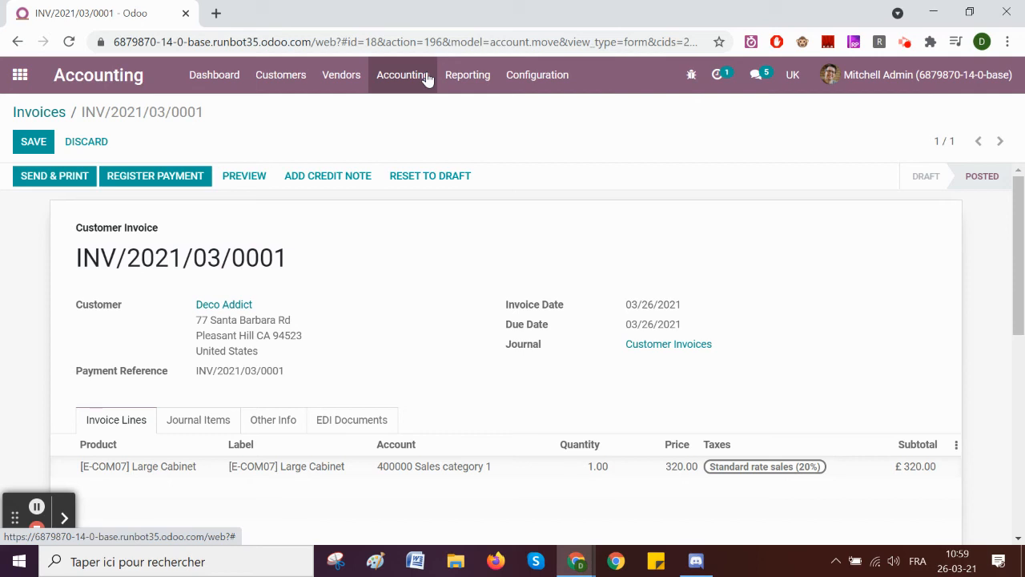
click(42, 149)
click(430, 177)
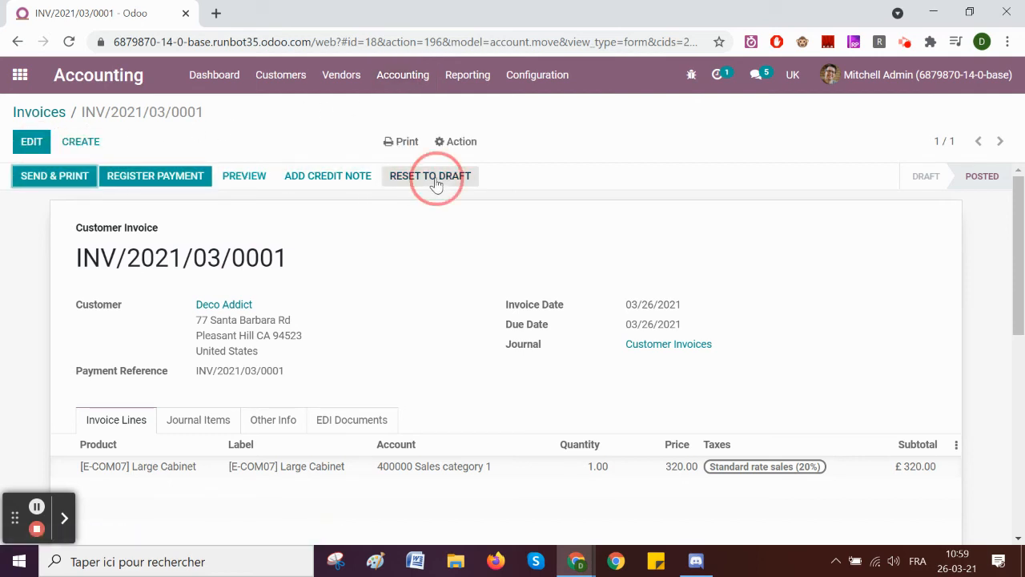
- Try to change the draft invoice's date to 02/17/2021, and discard the edit
click(31, 141)
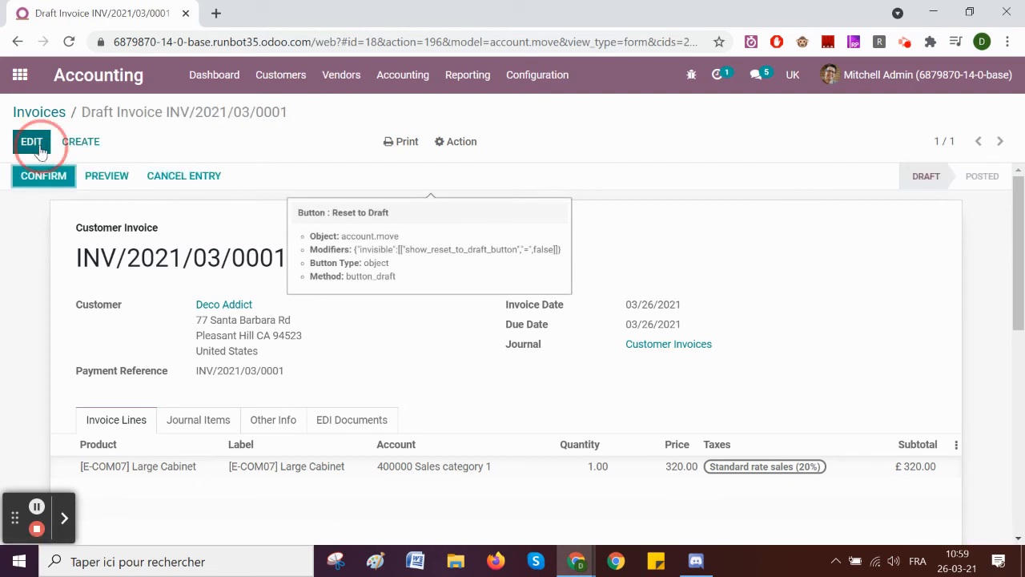
click(706, 312)
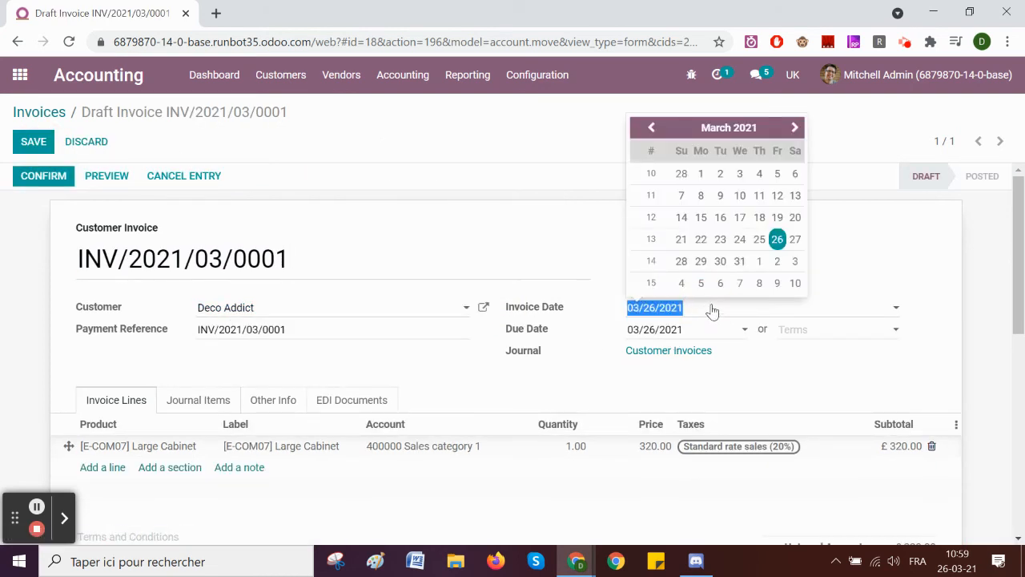
click(648, 129)
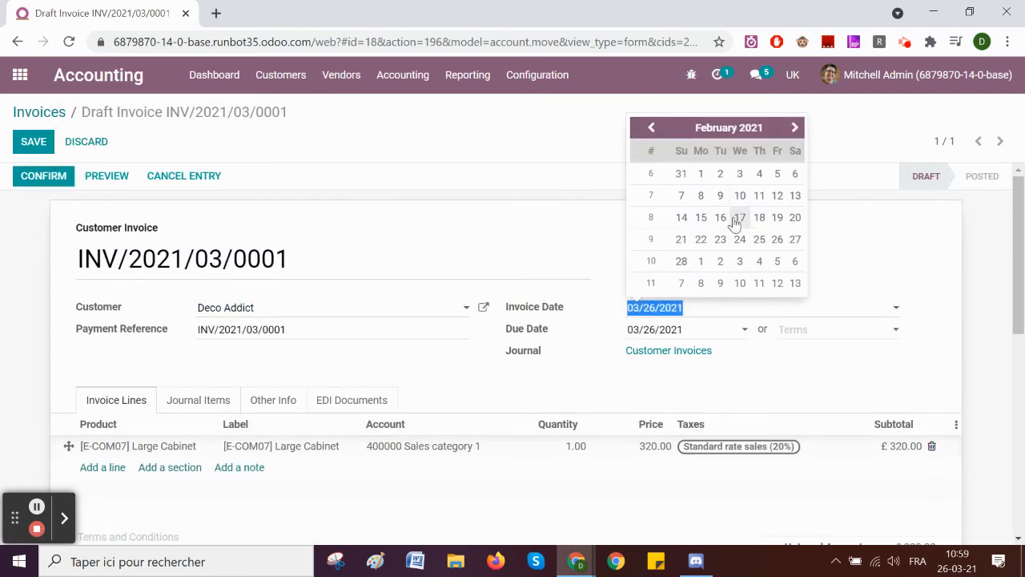
click(739, 217)
click(33, 142)
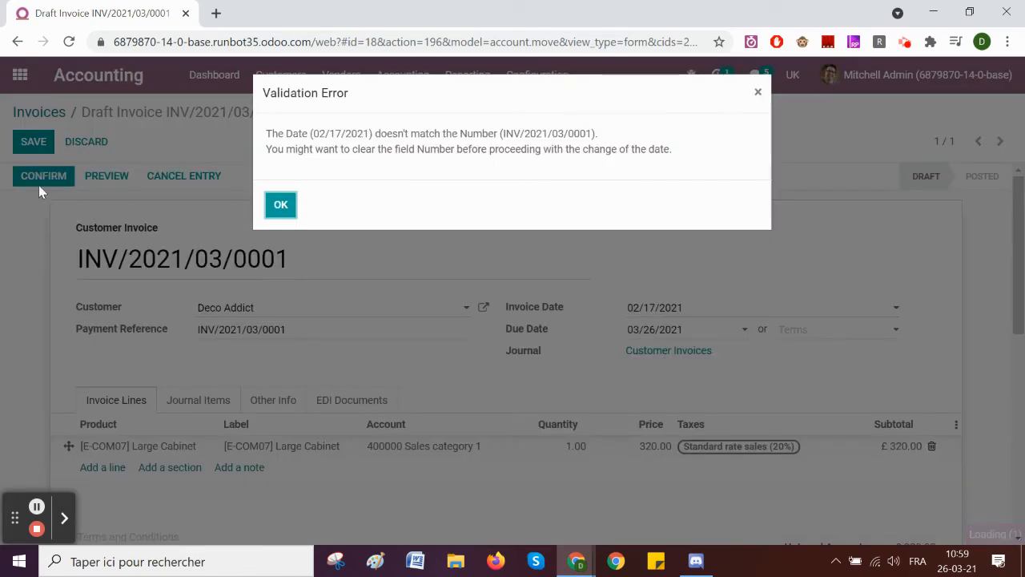
click(278, 206)
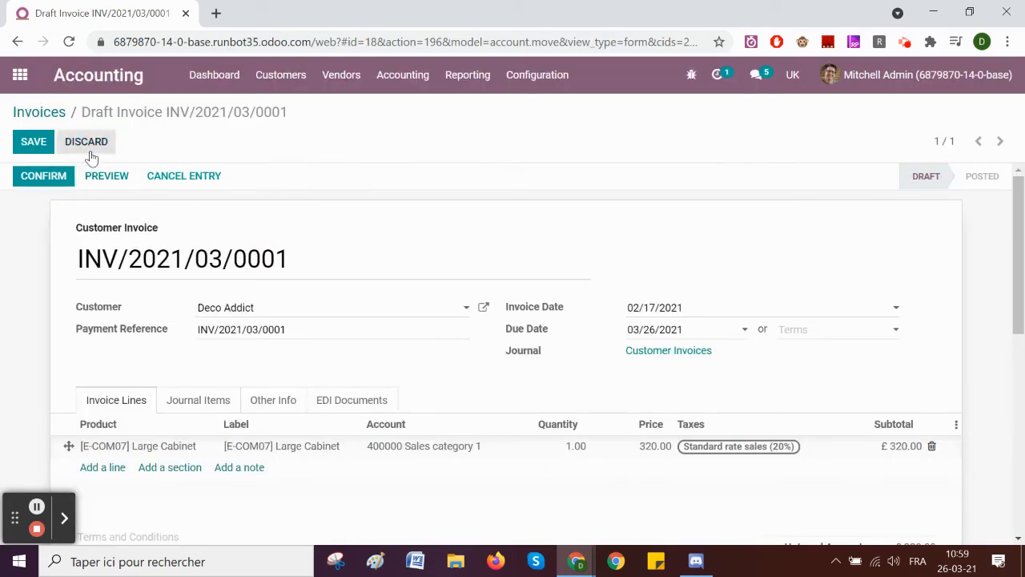
click(87, 142)
click(286, 181)
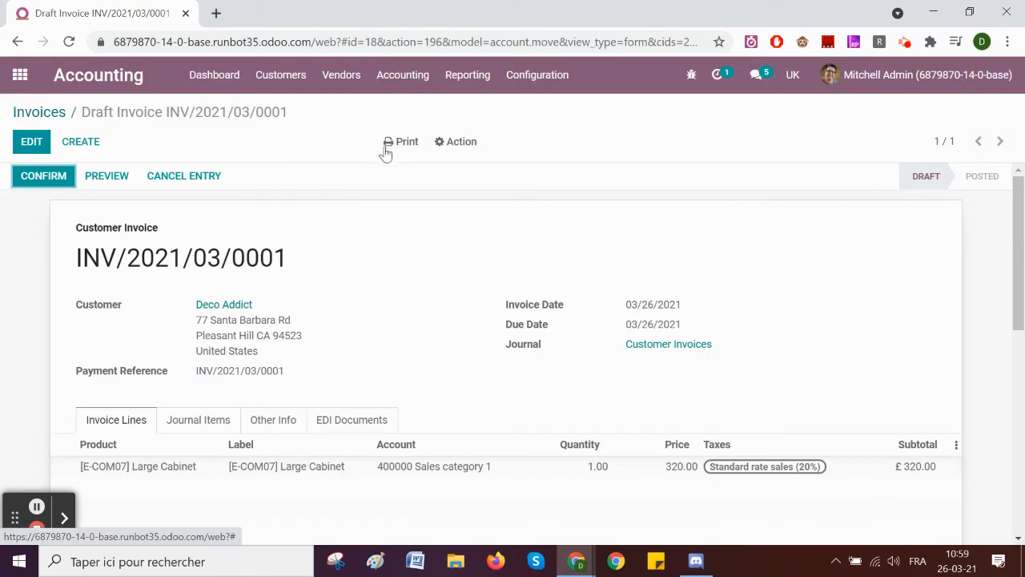
- Create another customer invoice for Azure Interior with 02/16/2021 as the invoice date
click(81, 142)
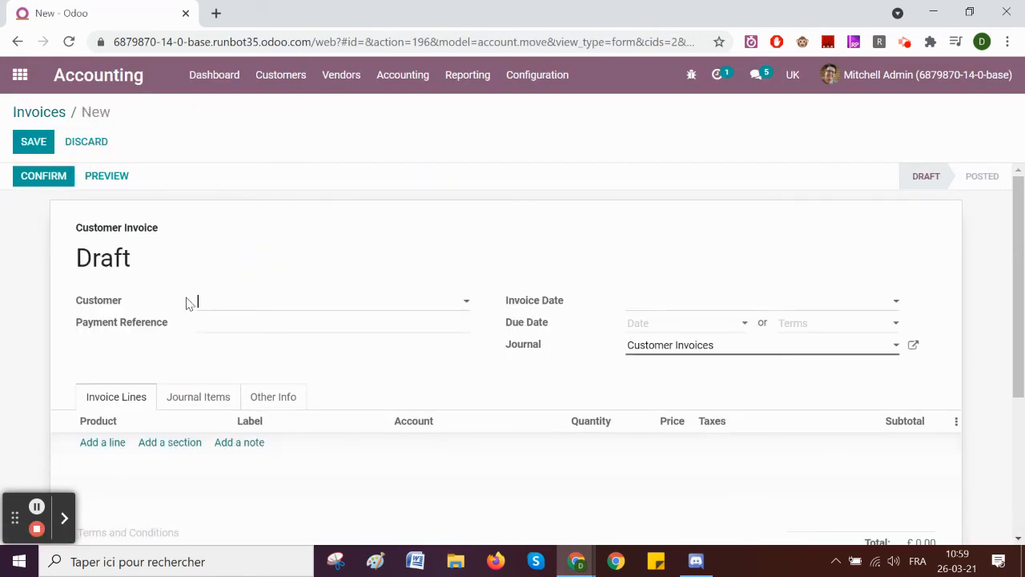
click(213, 304)
click(237, 354)
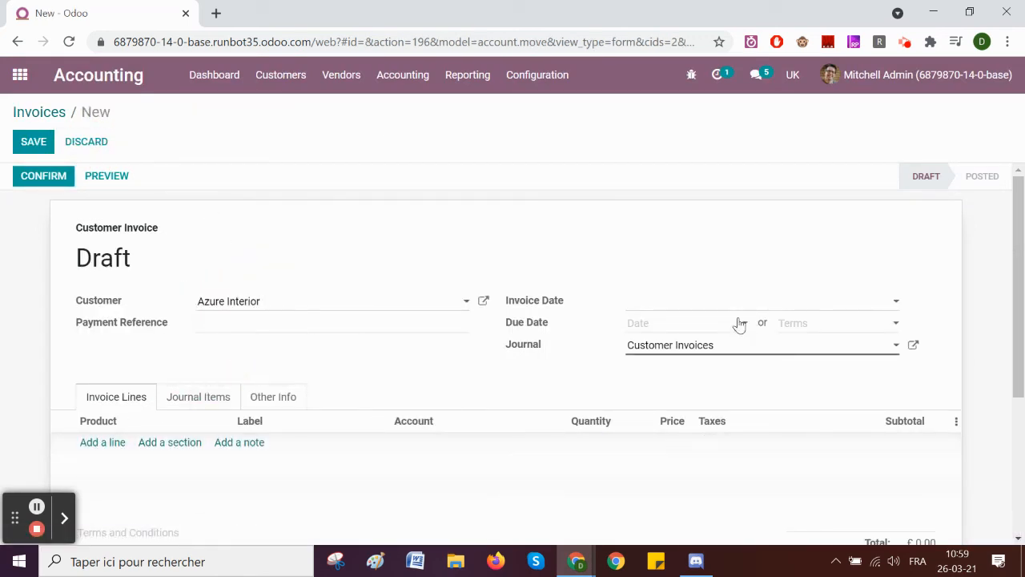
click(693, 304)
click(650, 120)
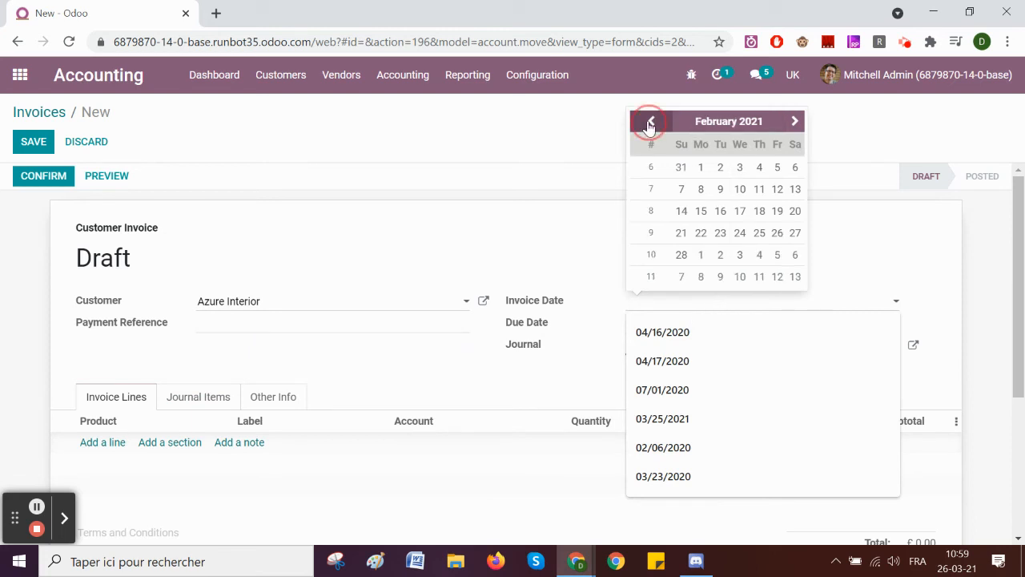
click(725, 212)
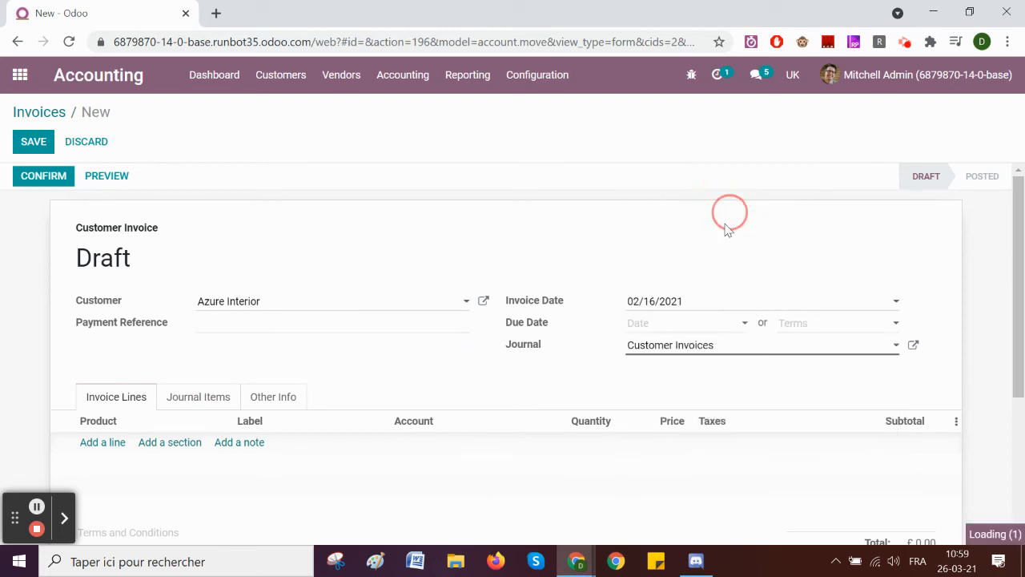
- Add the [E-COM08] Storage Box to the invoice with Standard rate sales (20%) as its tax, and confirm the invoice
click(103, 449)
click(128, 449)
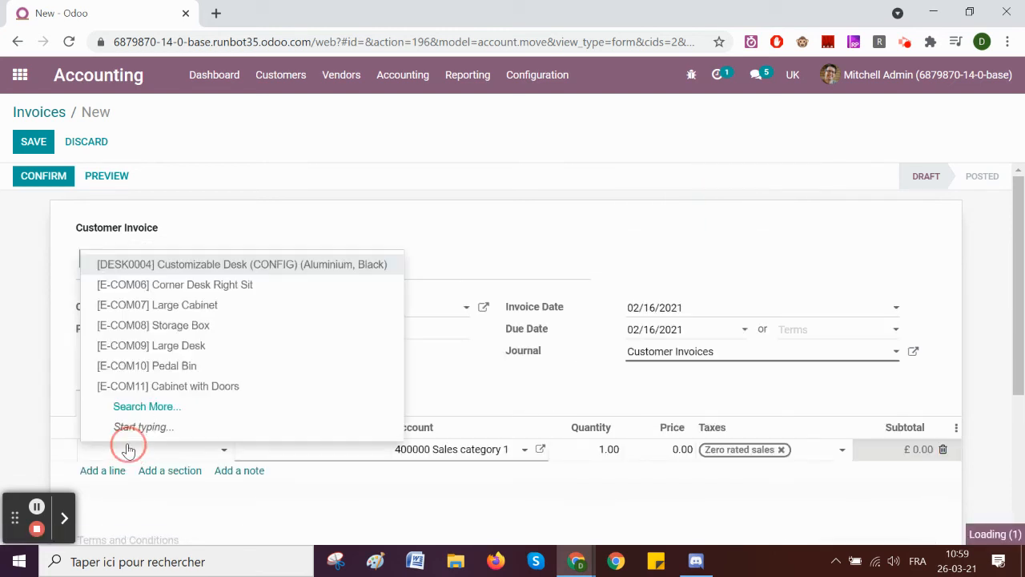
click(213, 325)
click(781, 449)
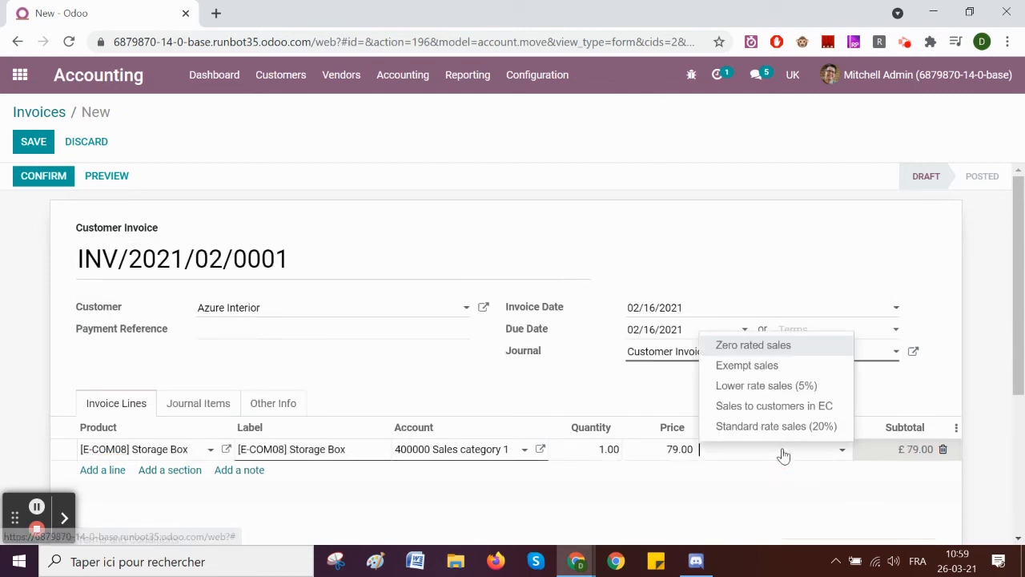
click(44, 176)
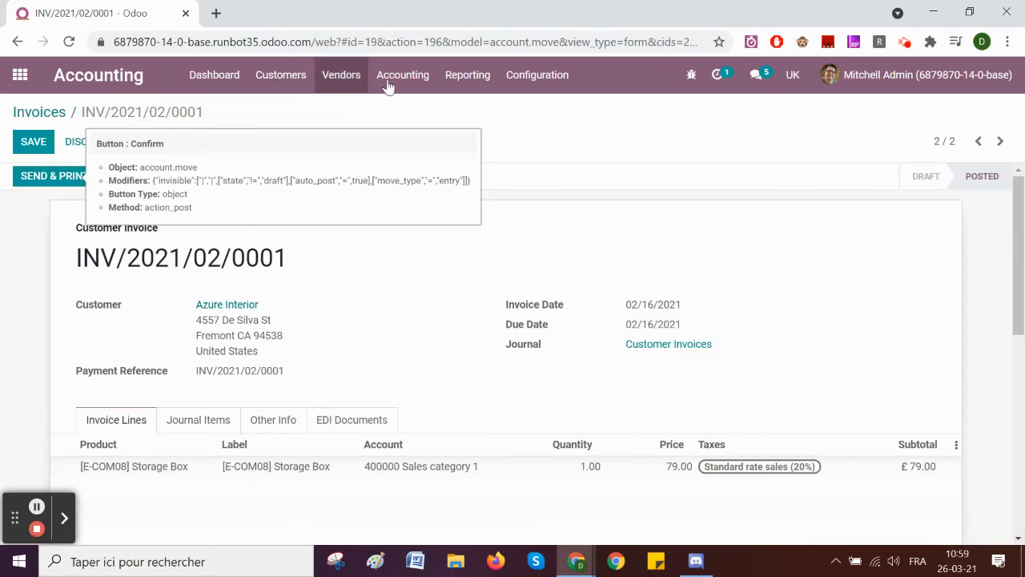
- Open the tax report from the accounting dashboard's tax return reminder and review the VAT boxes for Q1 2021
click(216, 77)
scroll(323, 347, down, 5)
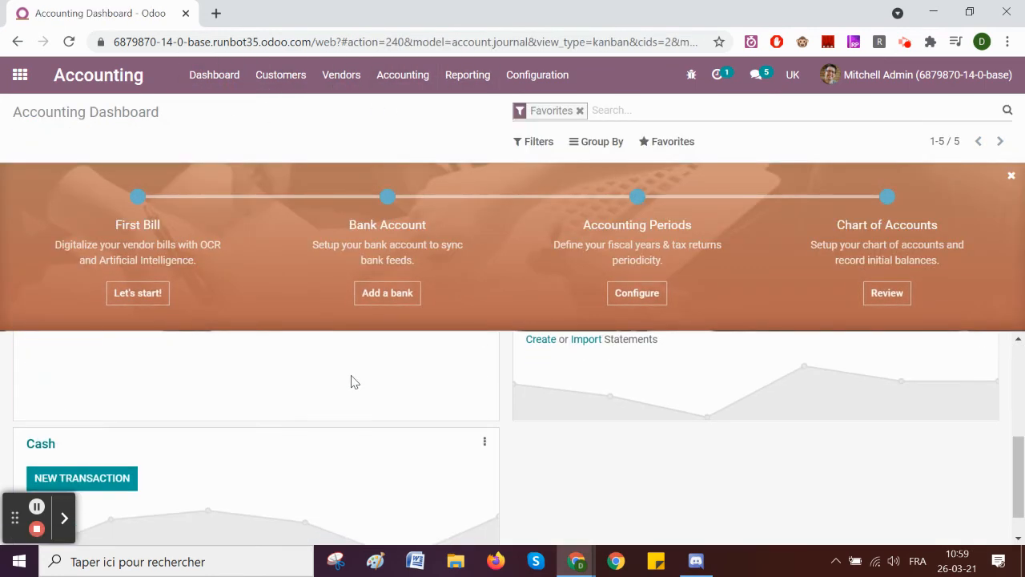
click(206, 394)
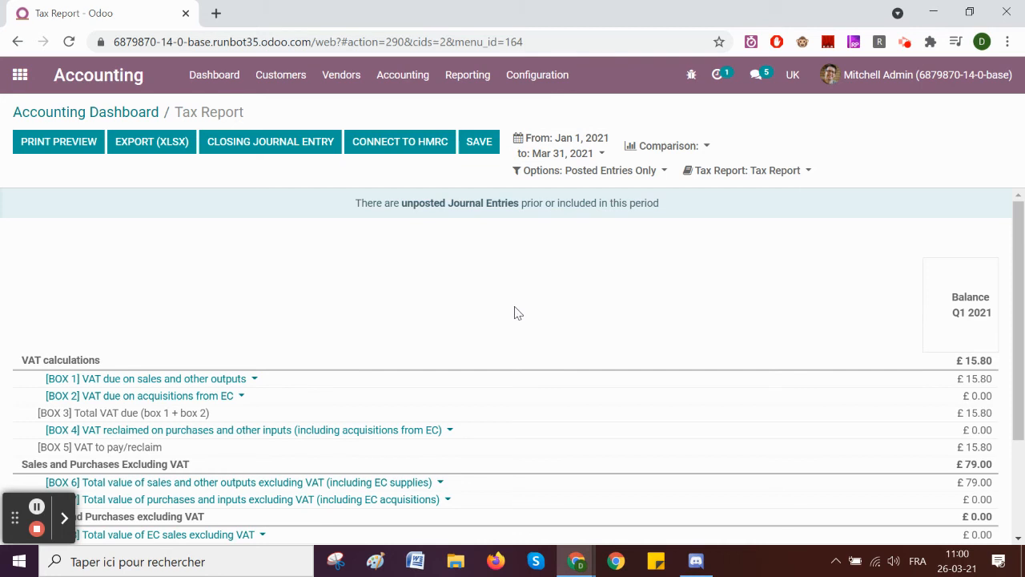
scroll(551, 308, down, 2)
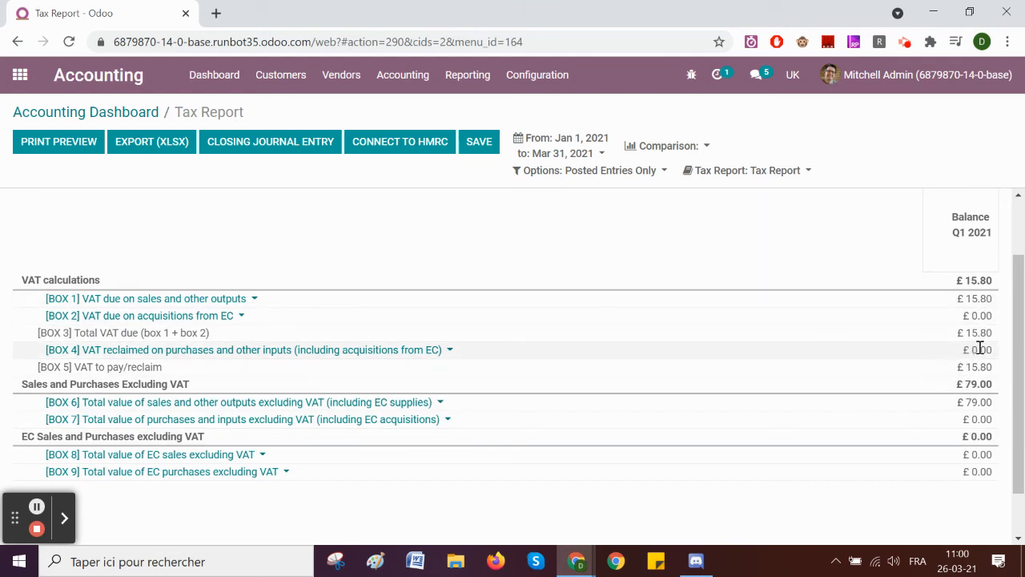
scroll(400, 357, up, 2)
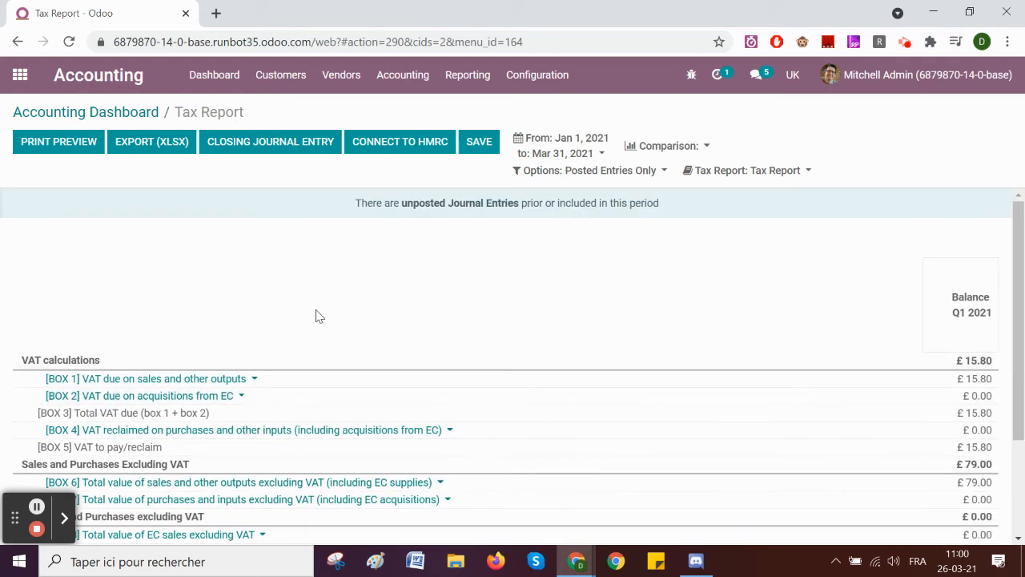
- Generate the closing journal entry from the tax report, review its journal items, and post the entry
click(265, 150)
scroll(469, 314, down, 1)
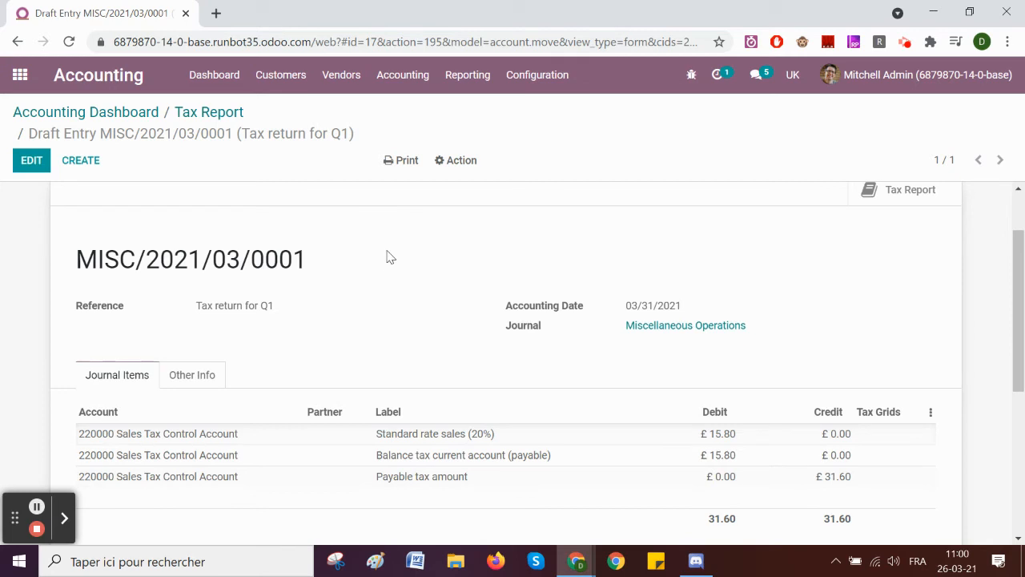
scroll(438, 312, up, 2)
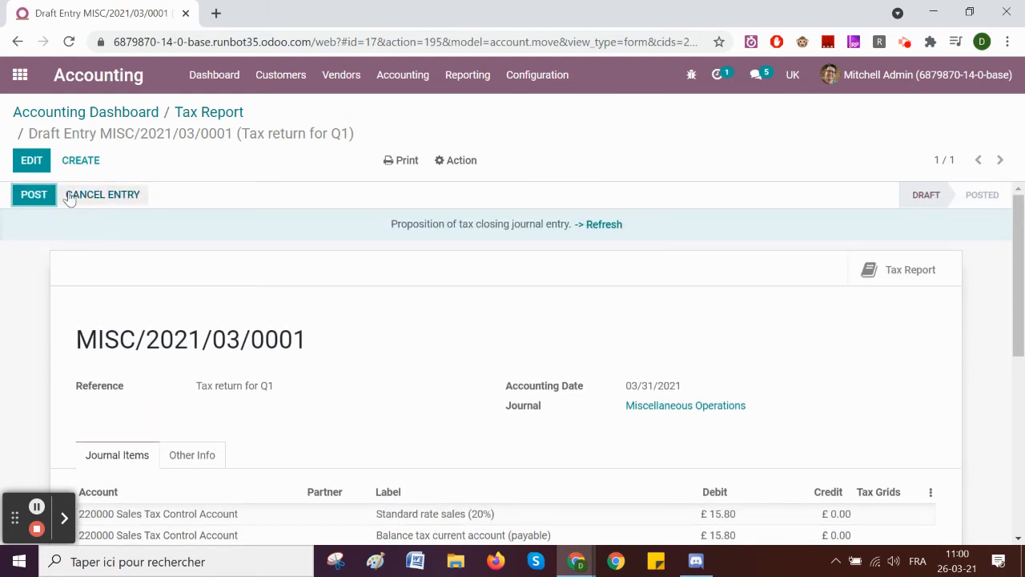
click(30, 197)
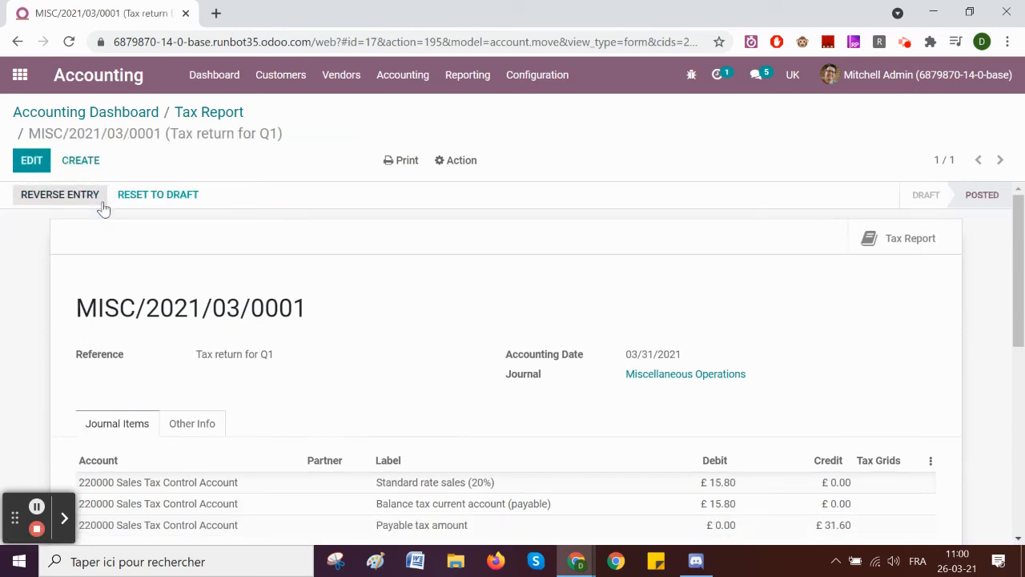
- Open the vat_report.pdf attached to the posted Q1 tax return entry and read through the report
scroll(463, 251, down, 5)
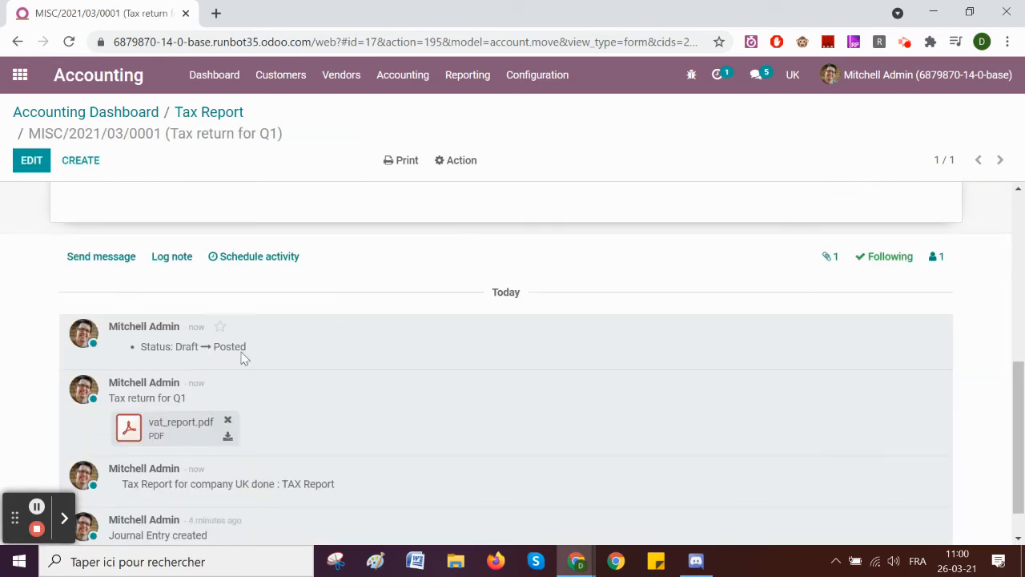
click(131, 429)
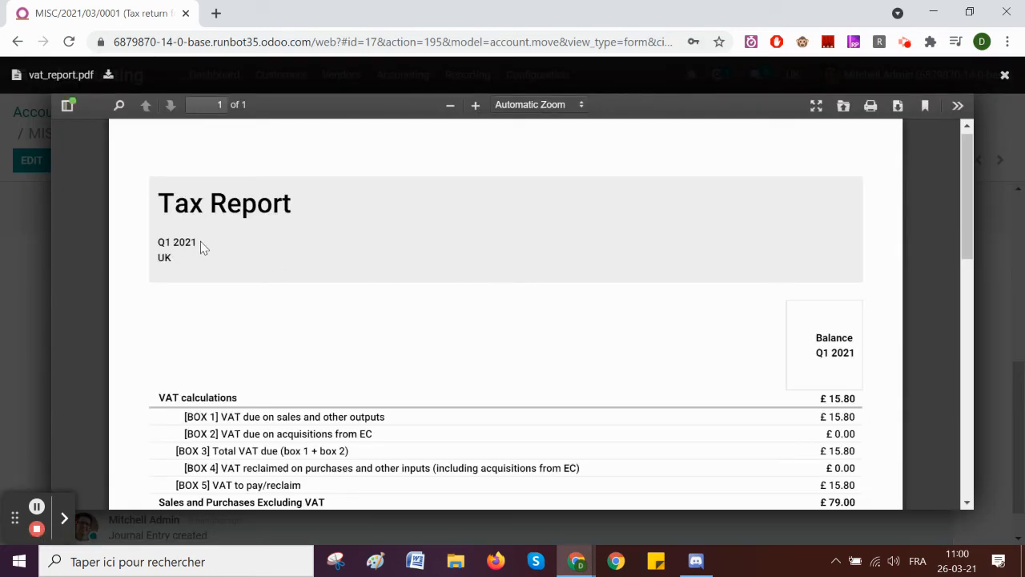
scroll(186, 243, down, 1)
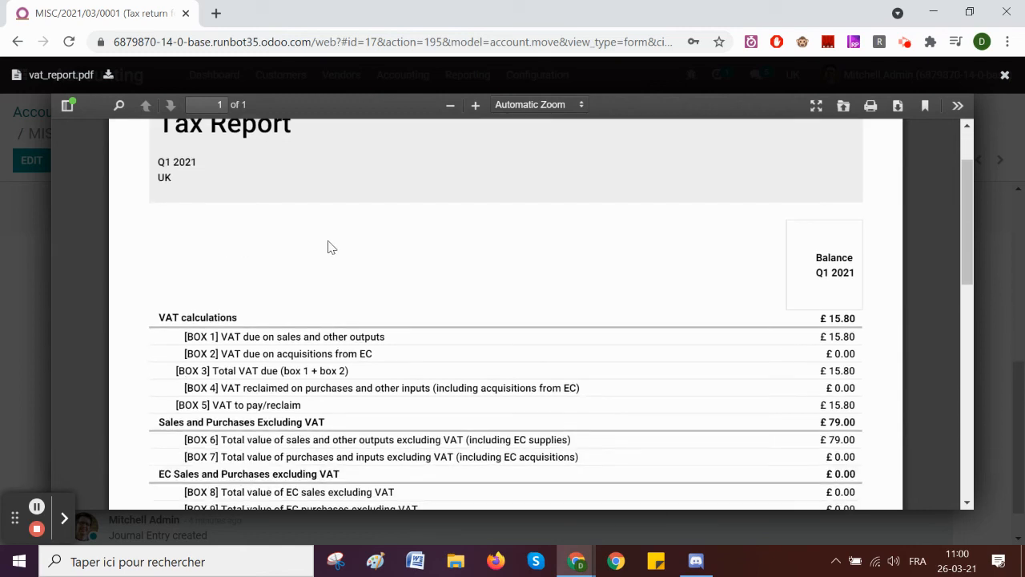
scroll(727, 265, down, 6)
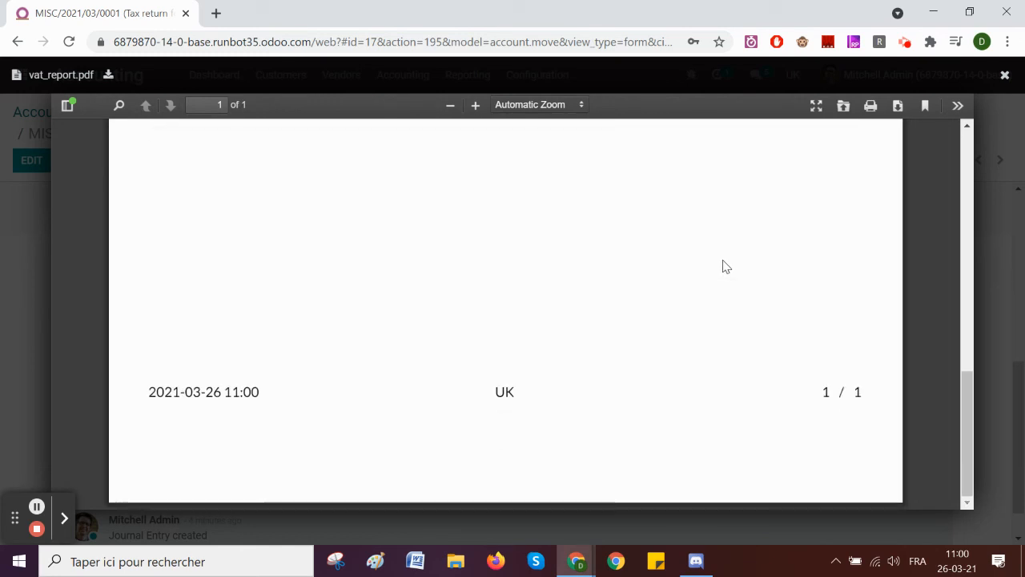
scroll(368, 383, up, 10)
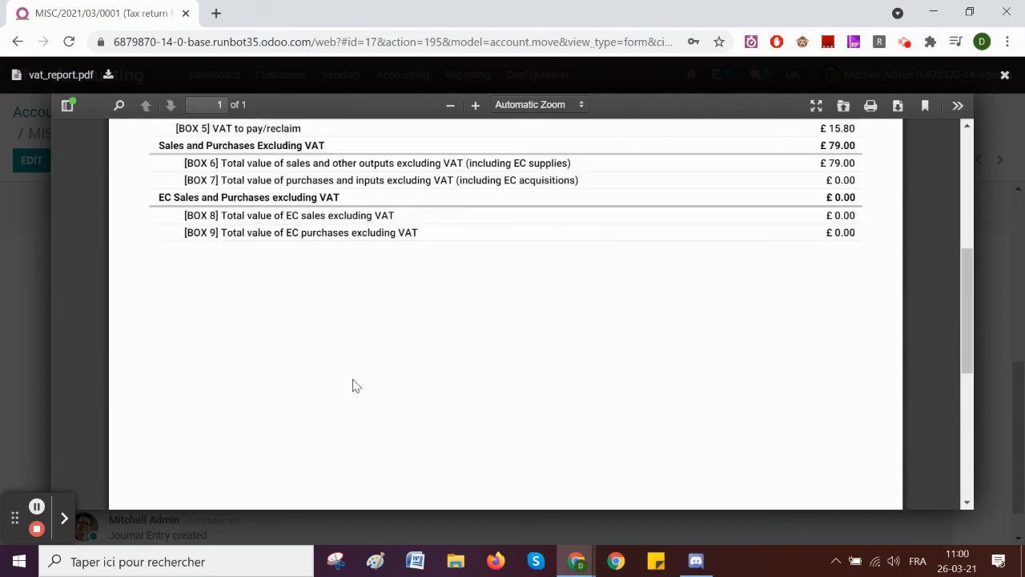
- Close the PDF preview, reopen the tax report from the posted Q1 tax return entry, and look over its reporting period options
click(1004, 75)
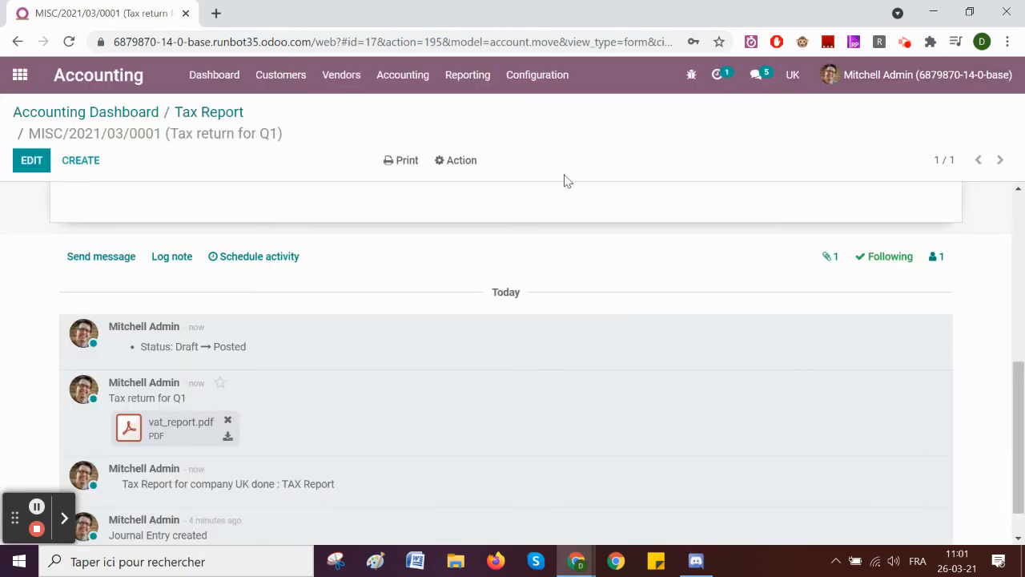
scroll(454, 368, up, 10)
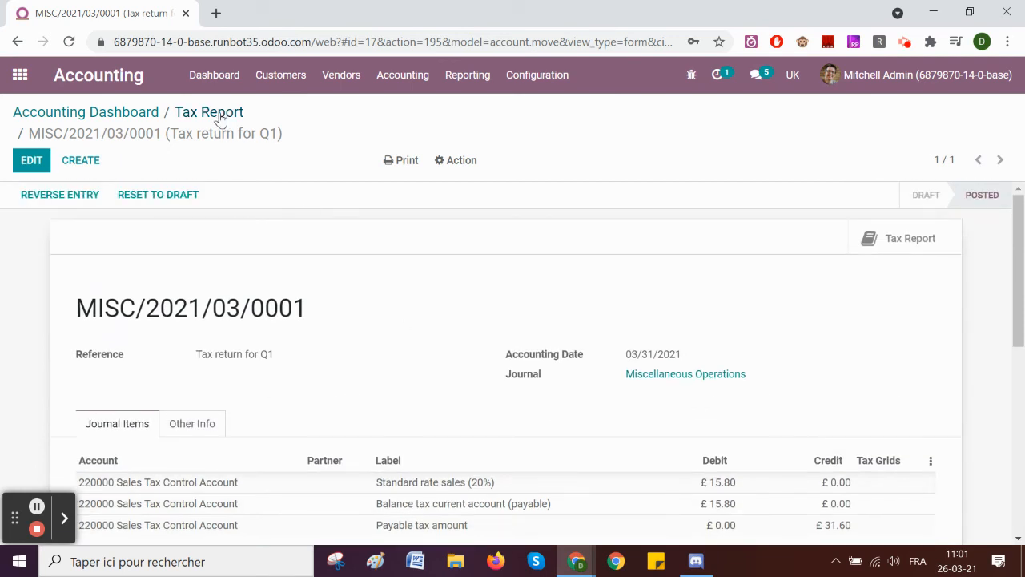
click(932, 244)
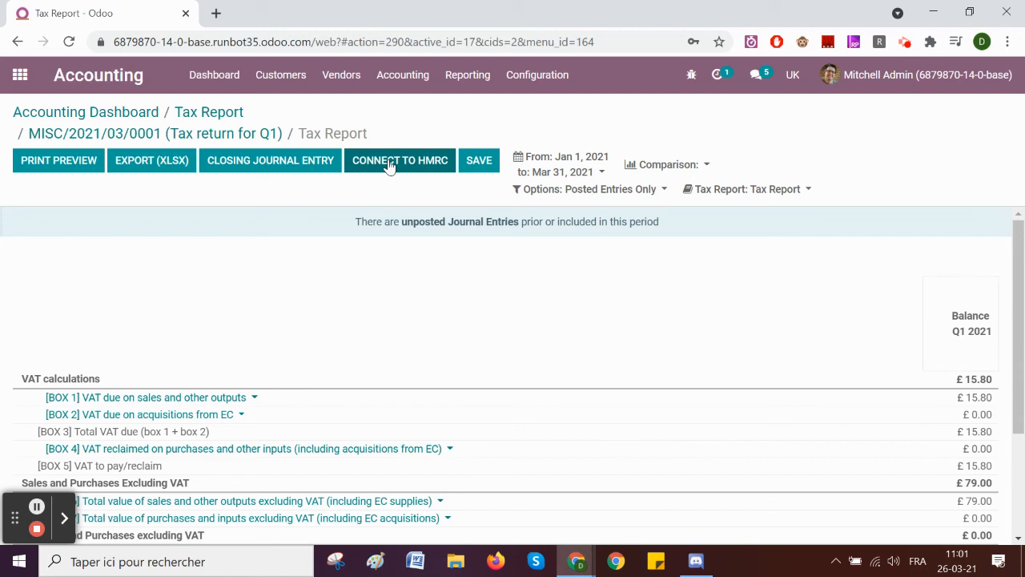
click(597, 168)
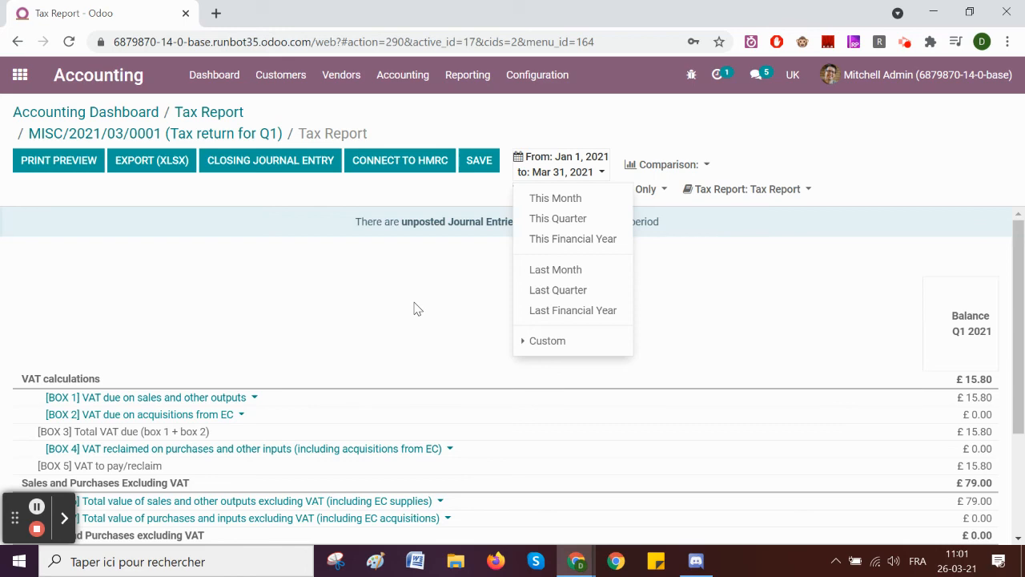
- Open the Accounting settings and review the default taxes and tax return periodicity
click(535, 75)
click(543, 108)
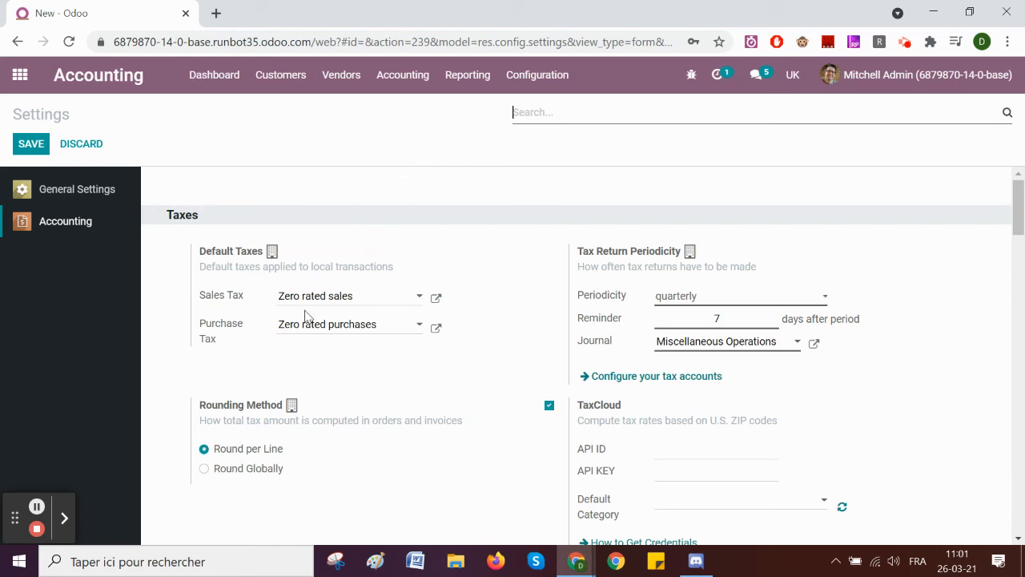
- Open the fiscal period lock dates and inspect the Tax Lock Date in its calendar
click(403, 75)
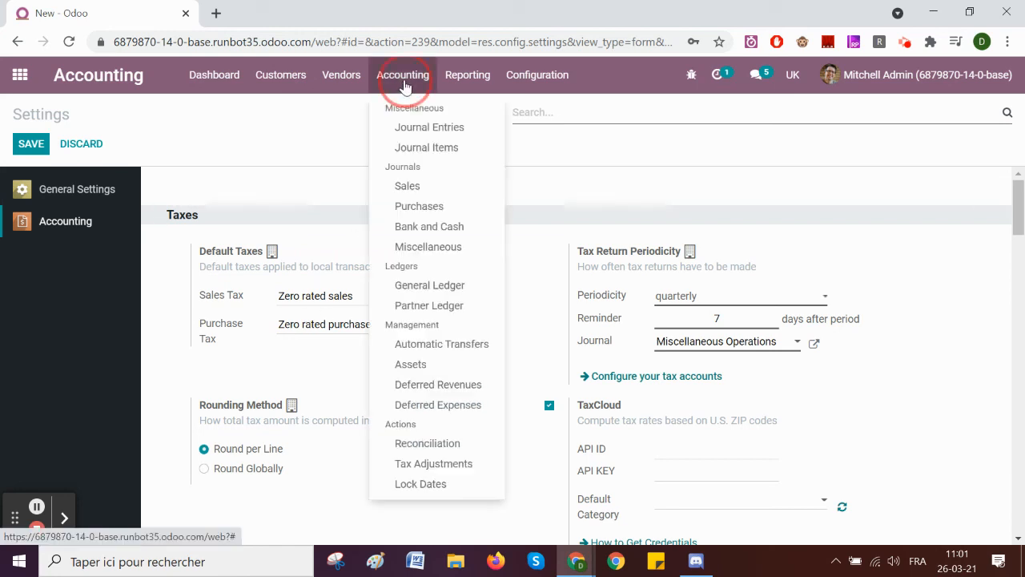
click(436, 488)
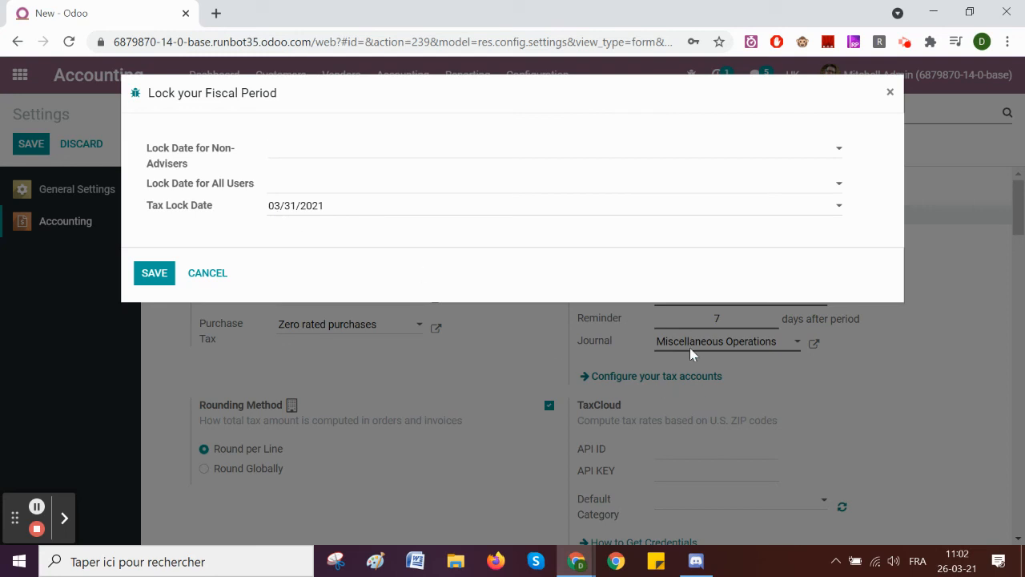
click(292, 206)
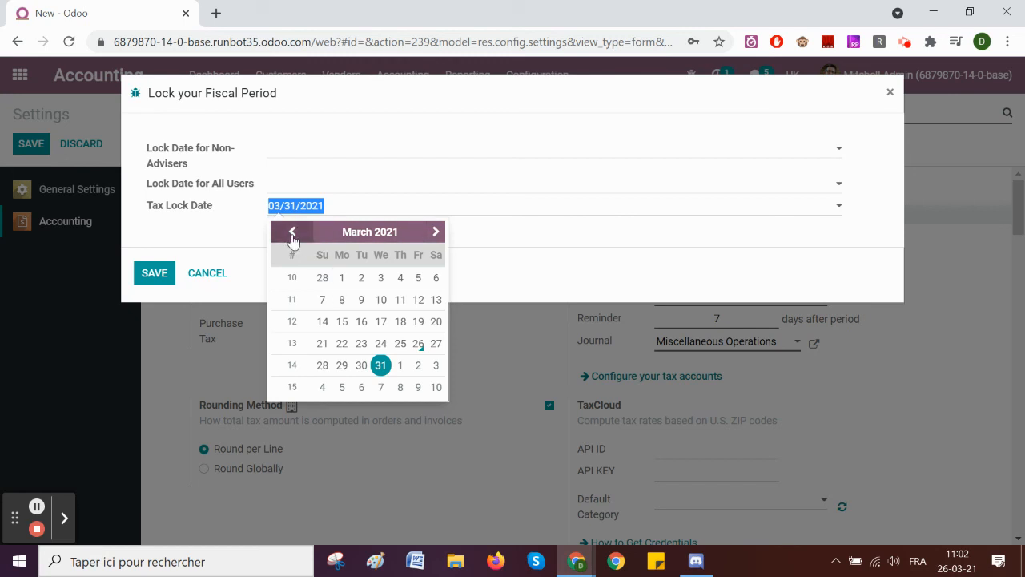
click(37, 506)
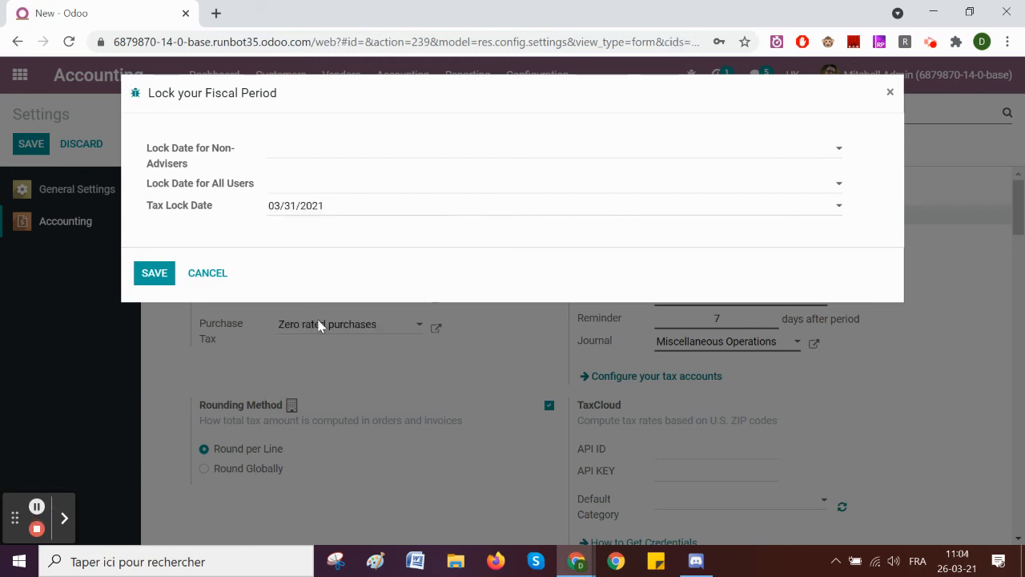